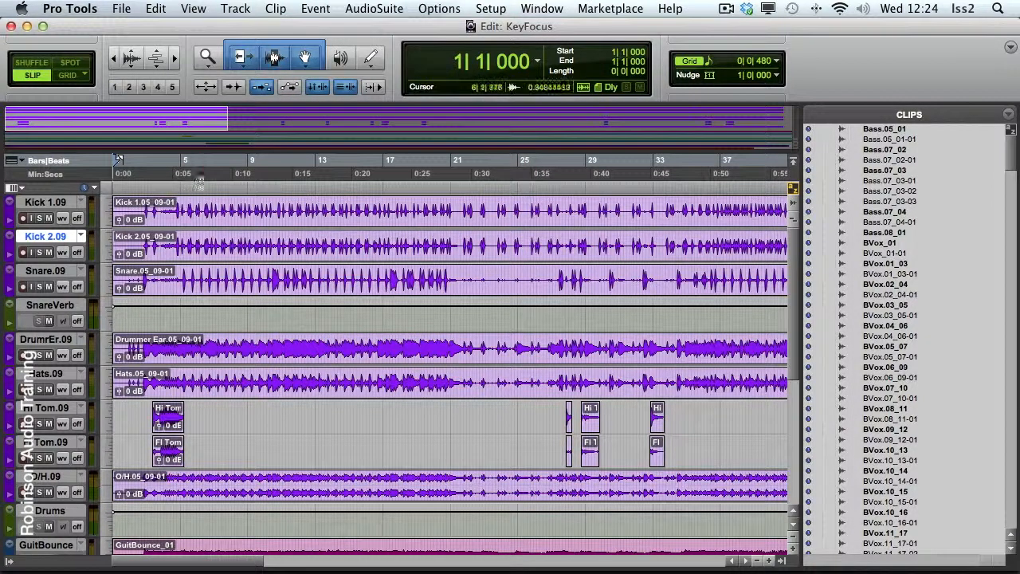
Trim the Snare.09 clip to a selection from about 2|4|147 to 4|4|292, and undo the trim
drag(175, 59, 270, 57)
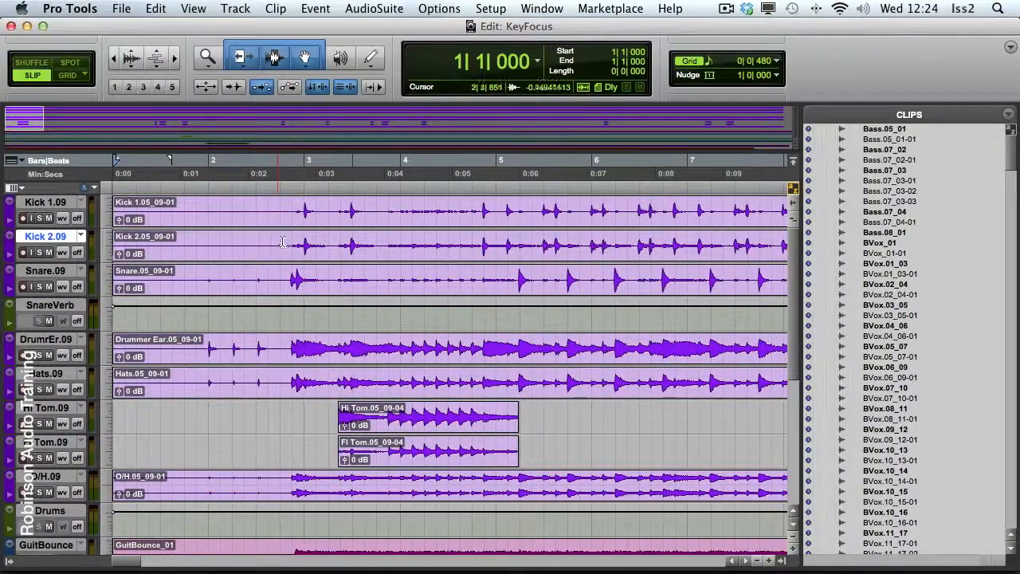
drag(284, 272, 420, 272)
shift+click(479, 265)
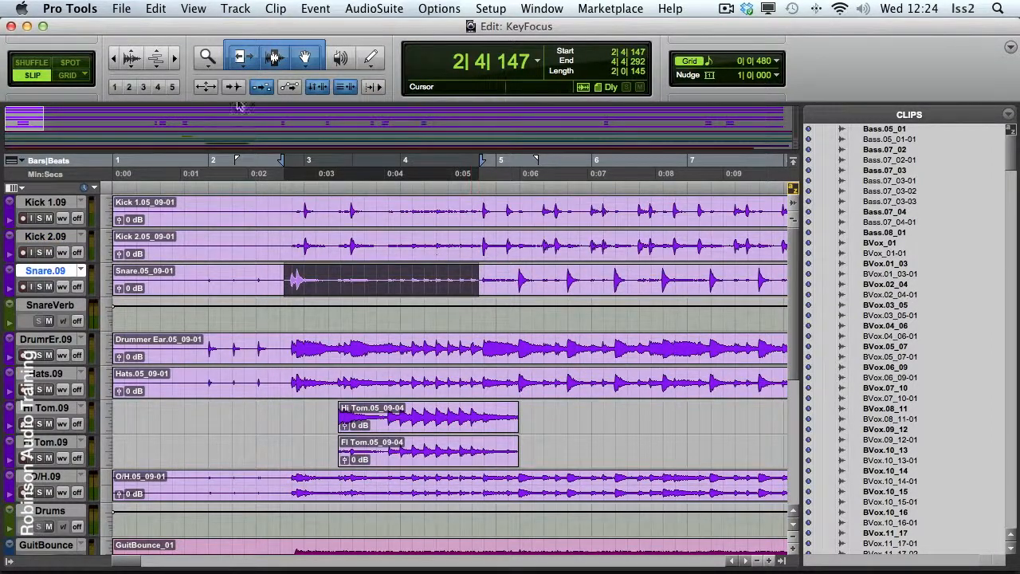
click(155, 9)
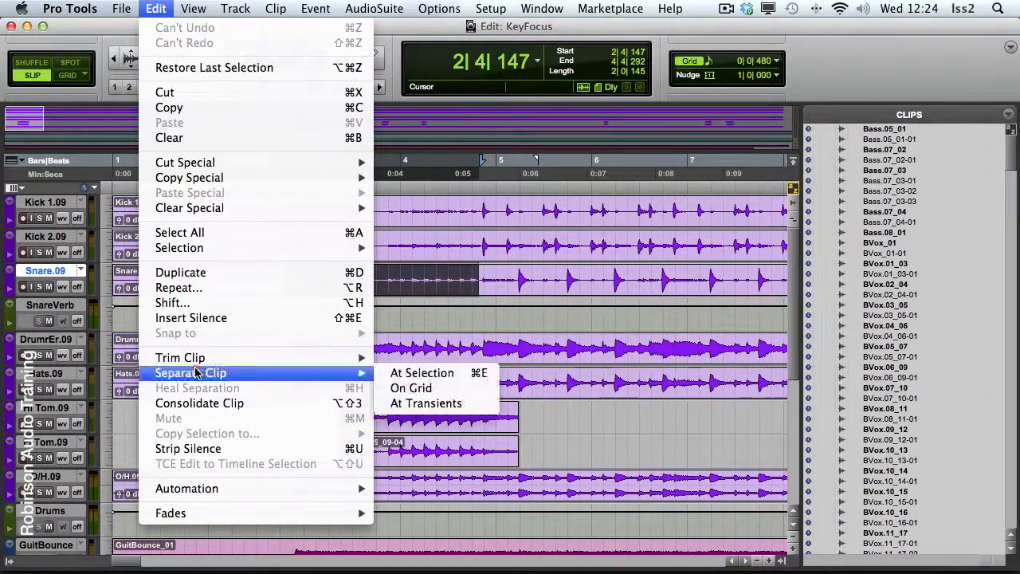
mouse_move(201, 360)
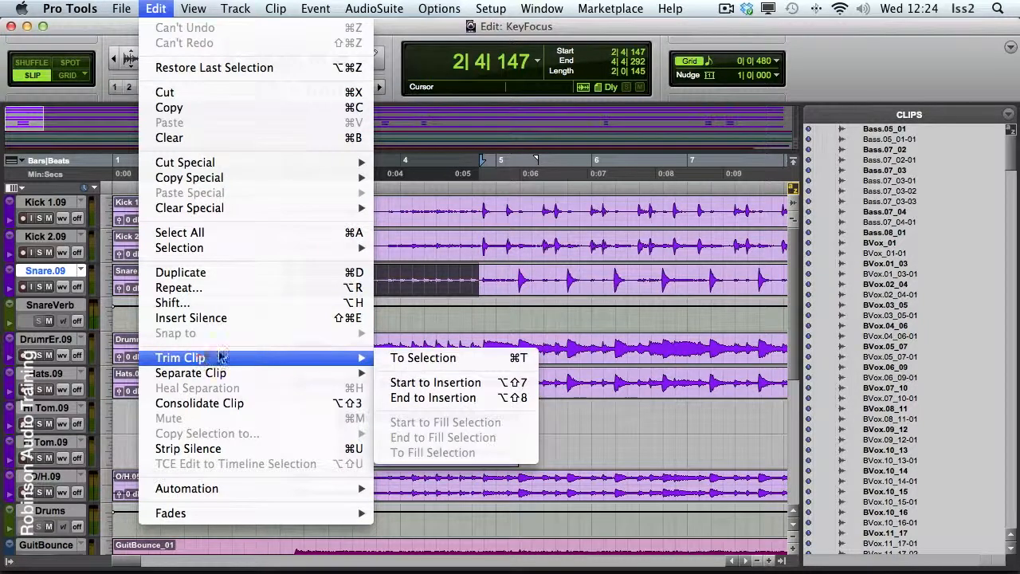
click(405, 360)
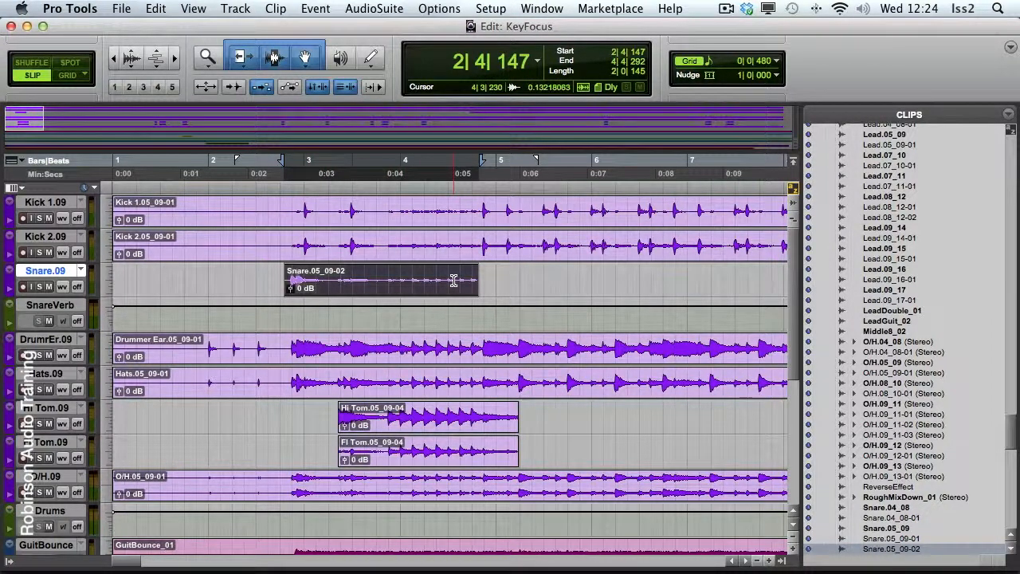
key(super+z)
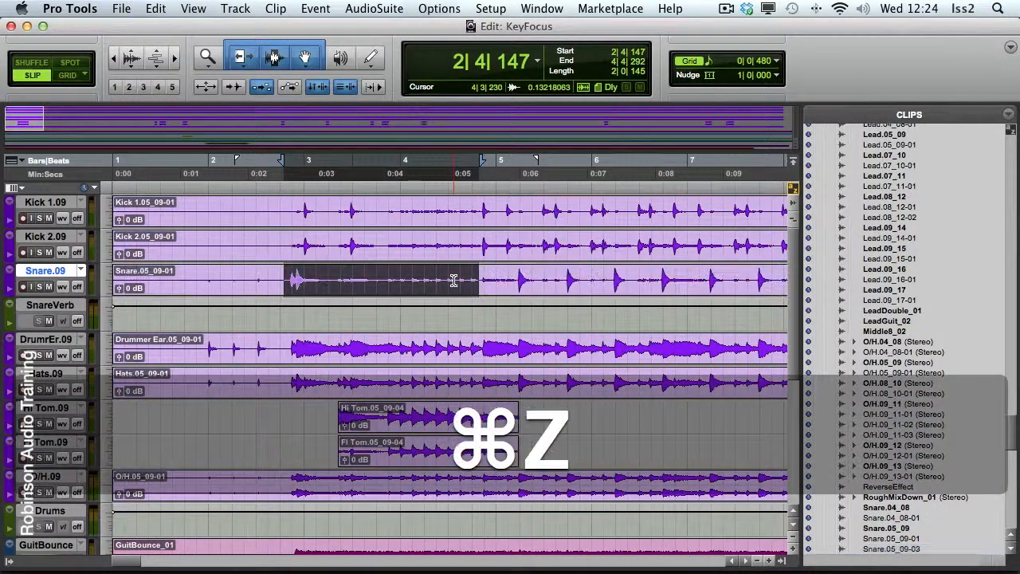
Trim the Snare.09 clip's start to an insertion point at about 4|3|230, undo it, and repeat with the clip's end
click(453, 281)
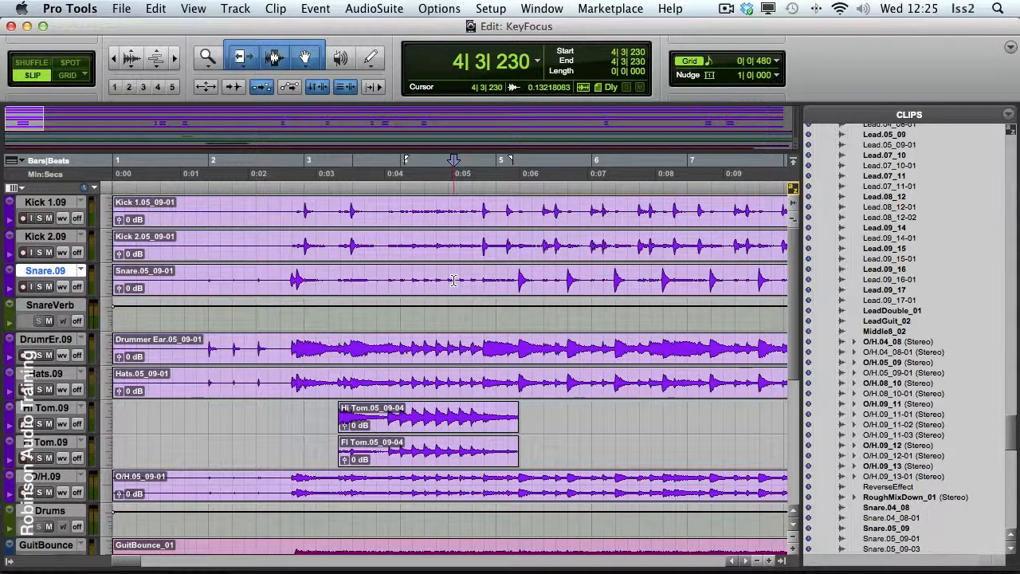
key(a)
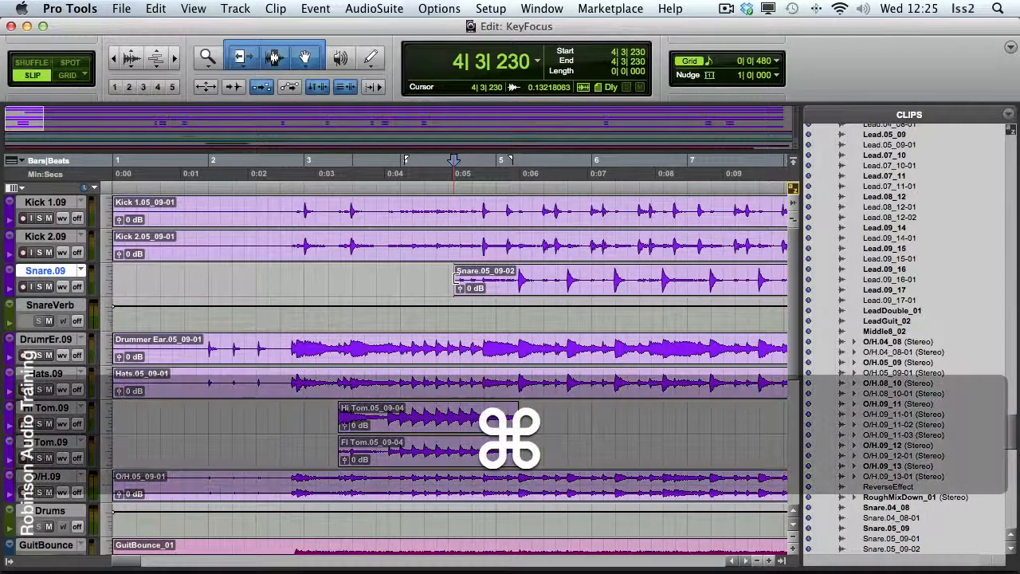
key(super+z)
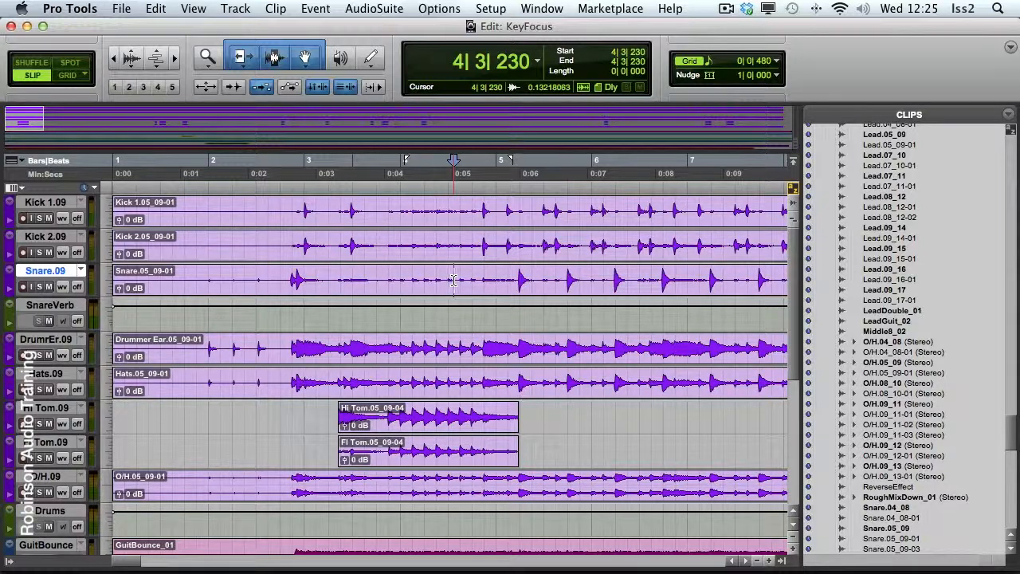
key(s)
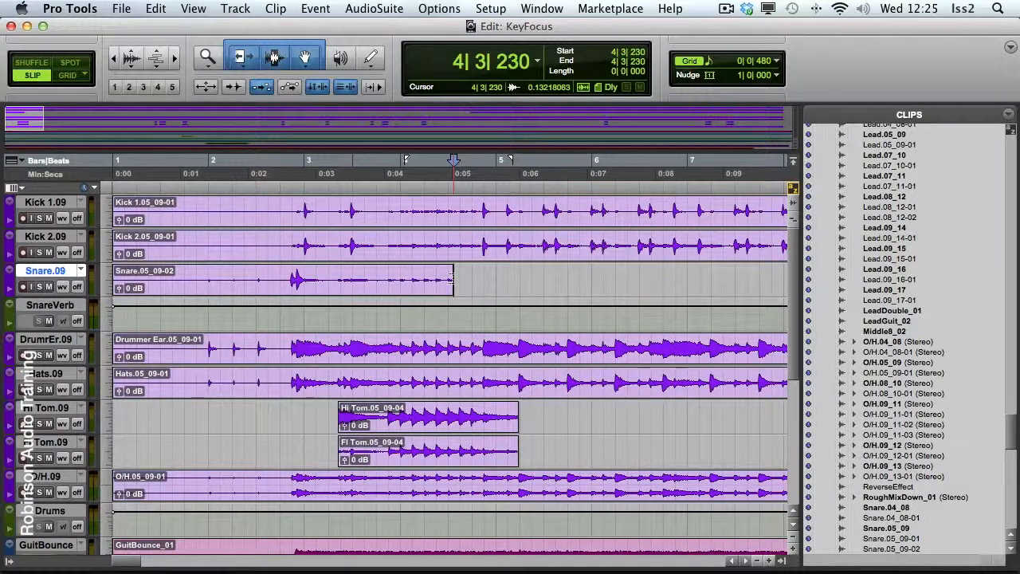
key(super+z)
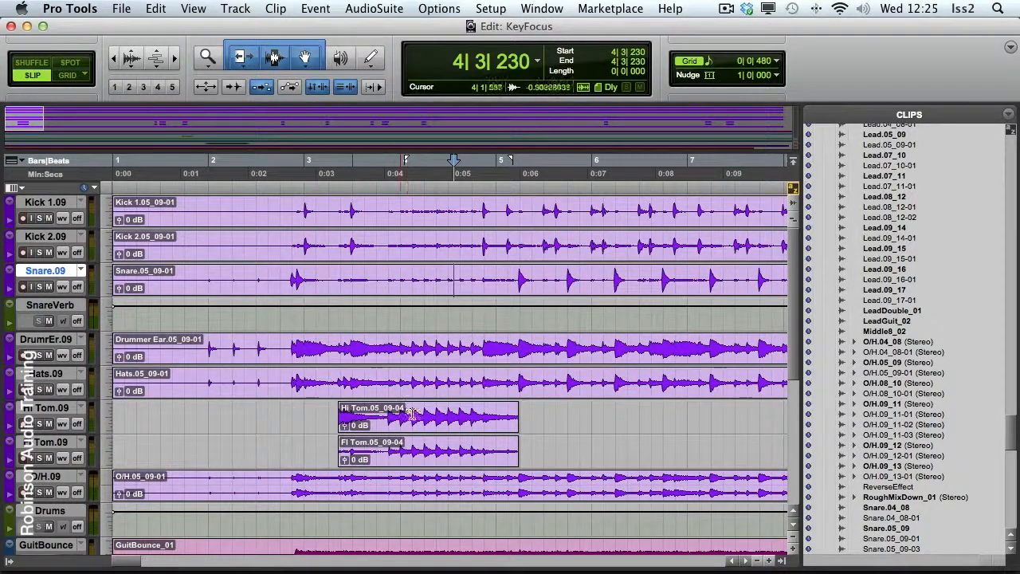
Add a fade-out to the Hi Tom clip from about 4|3|485 to its end, and open and cancel the fade settings
click(461, 417)
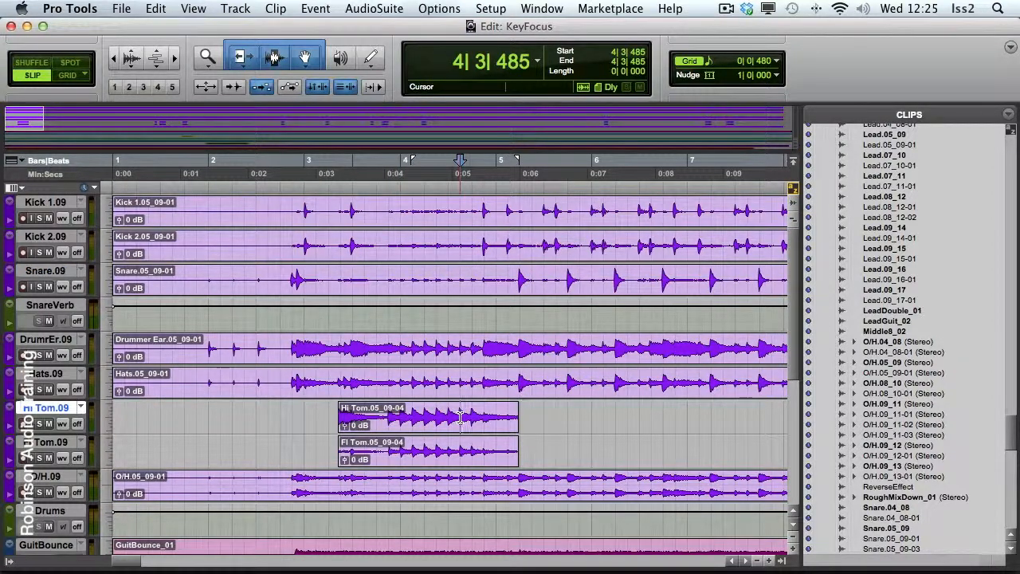
key(shift+Tab)
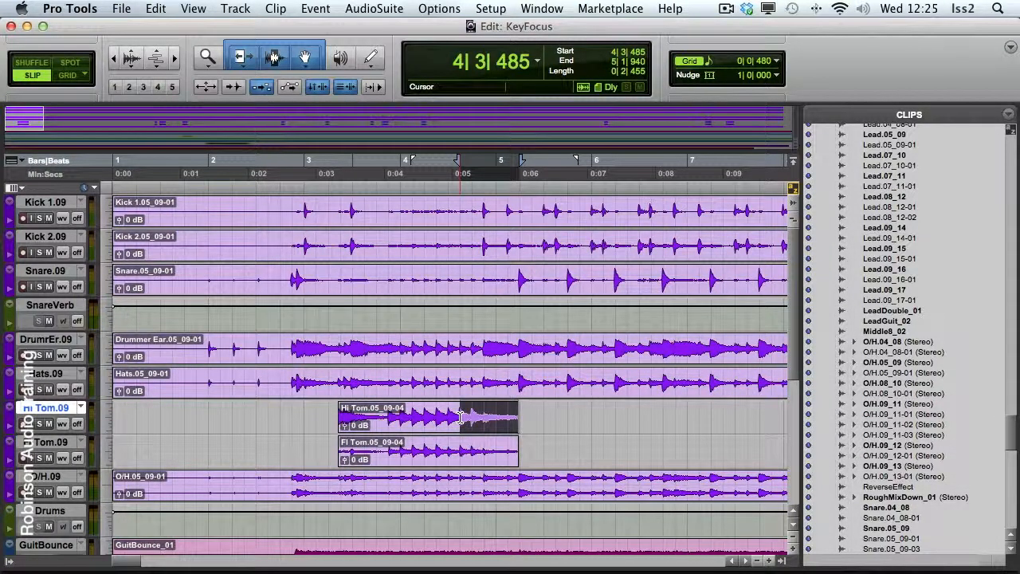
key(f)
key(super+f)
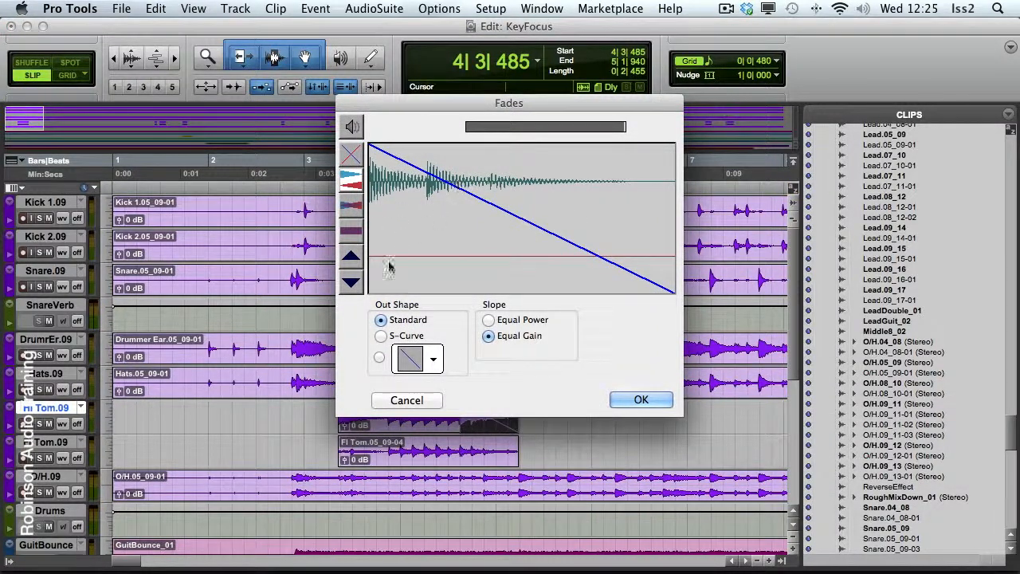
click(406, 400)
Add a fade-in to the Hi Tom clip from its start to about 3|4|842
click(397, 411)
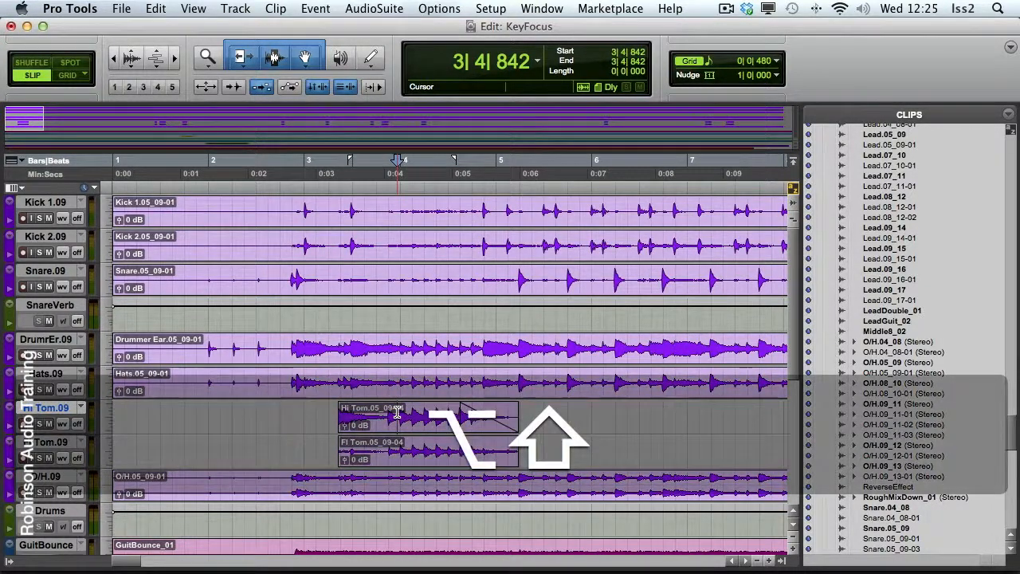
key(alt+shift+Tab)
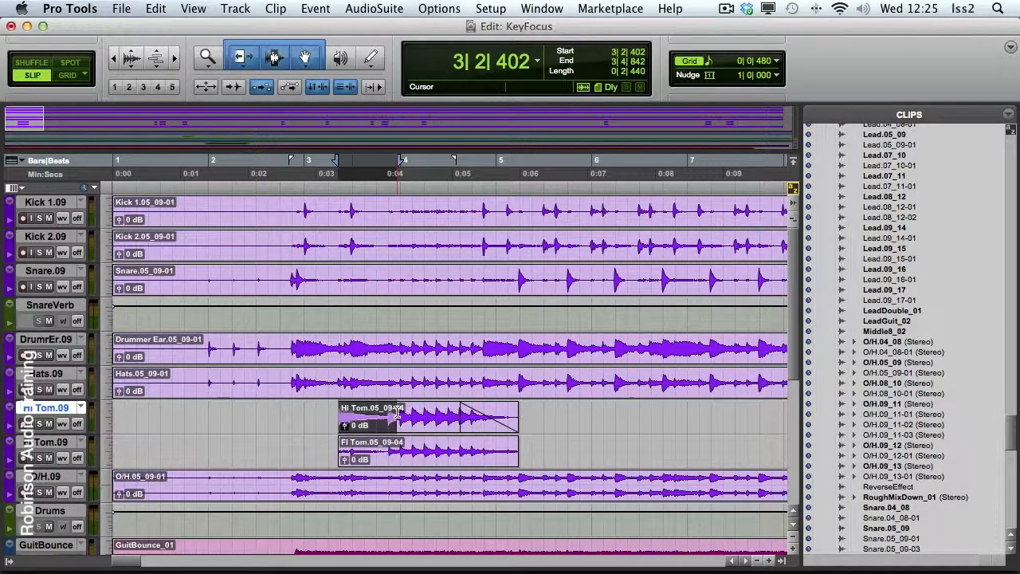
key(f)
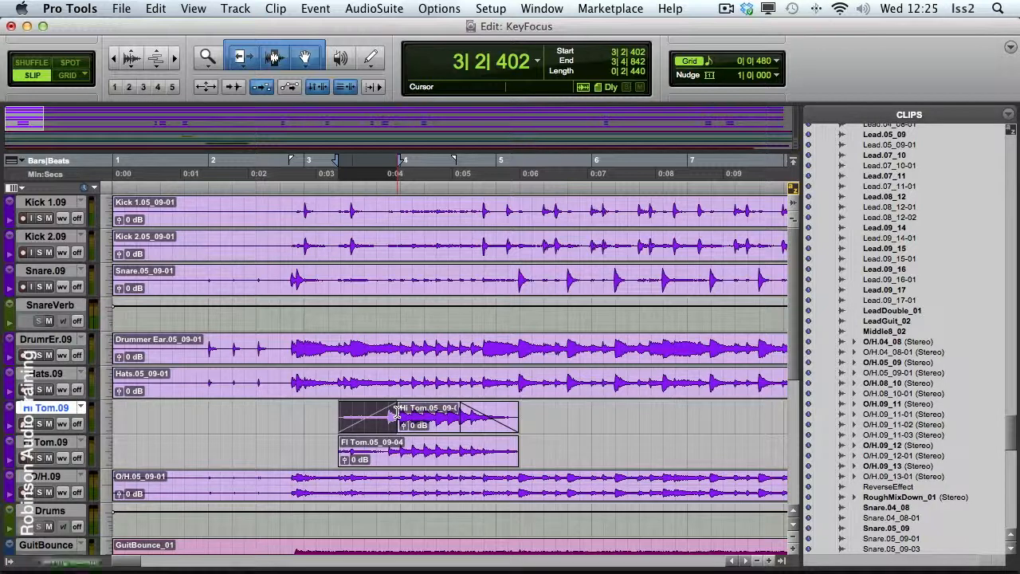
Fade the Fl Tom clip in from its start to about 4|2|136, and out from about 4|4|324 to its end
click(427, 449)
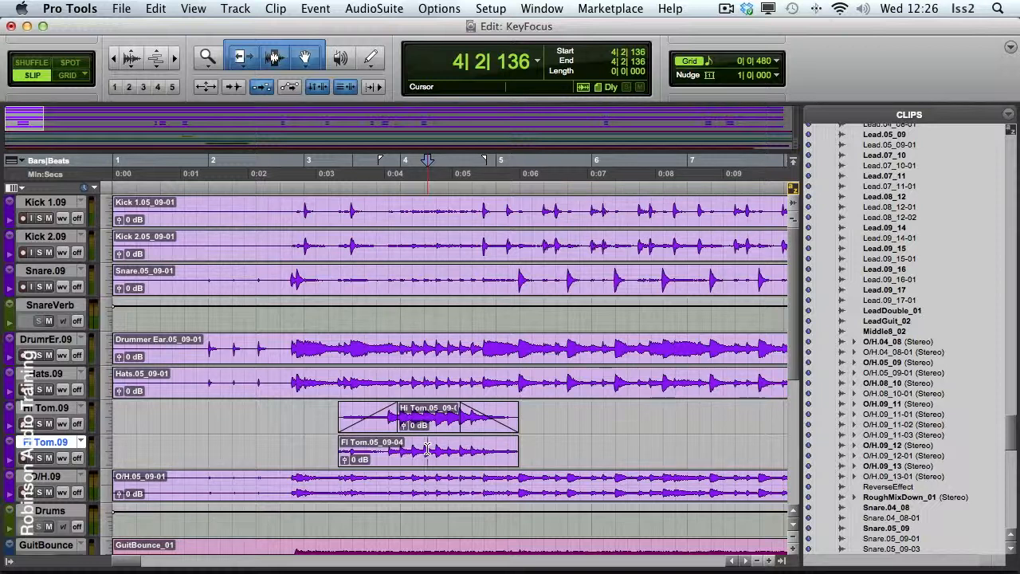
key(d)
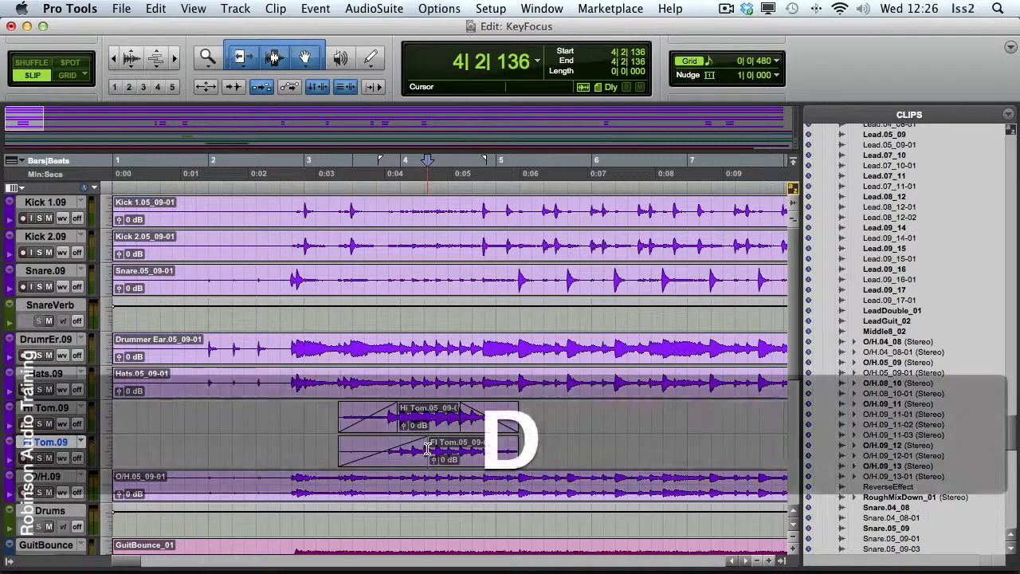
click(480, 450)
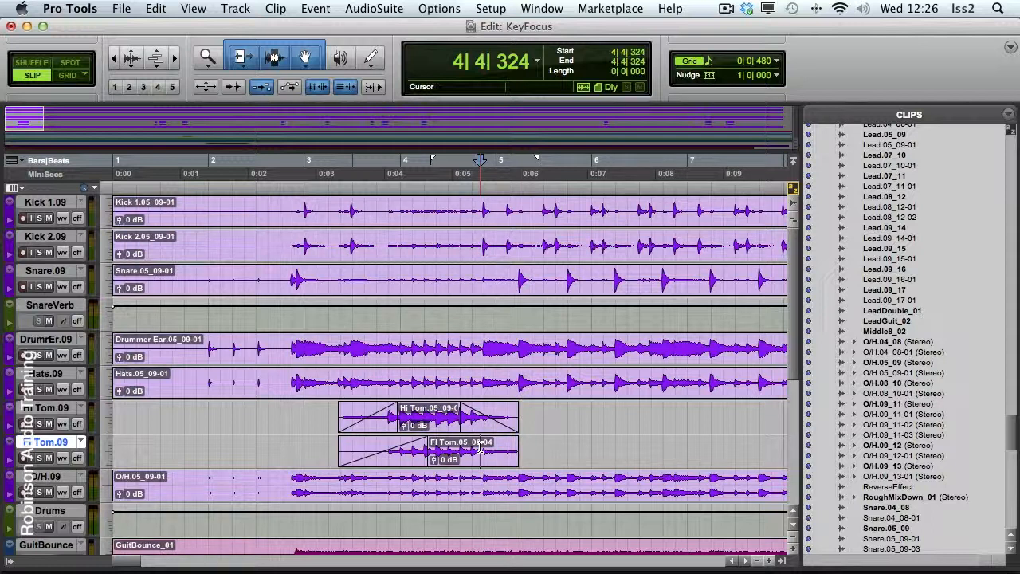
key(g)
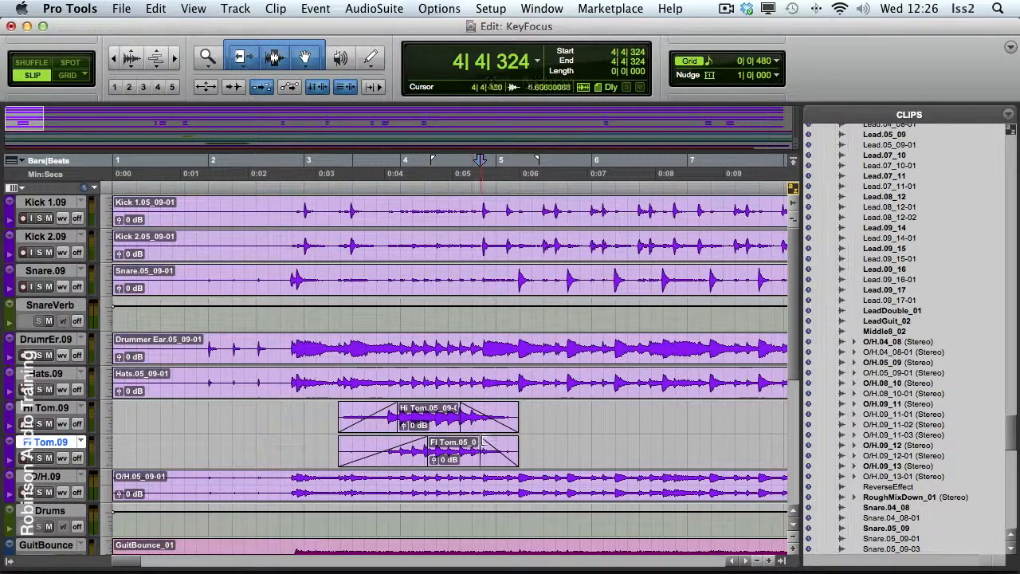
Delete the Hi Tom fade-out, and remove the remaining fades from both the Hi Tom and Fl Tom clips
click(484, 427)
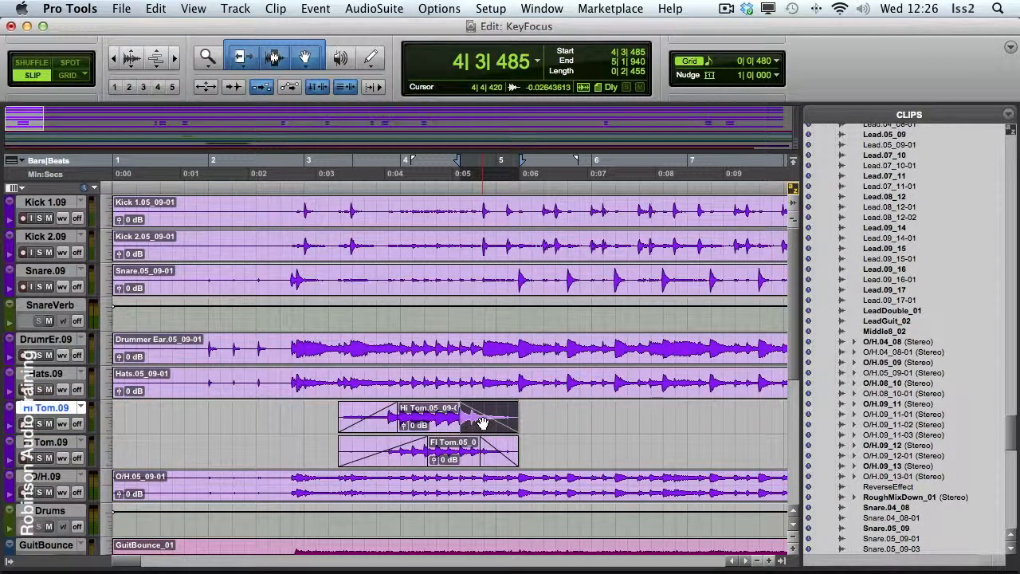
key(BackSpace)
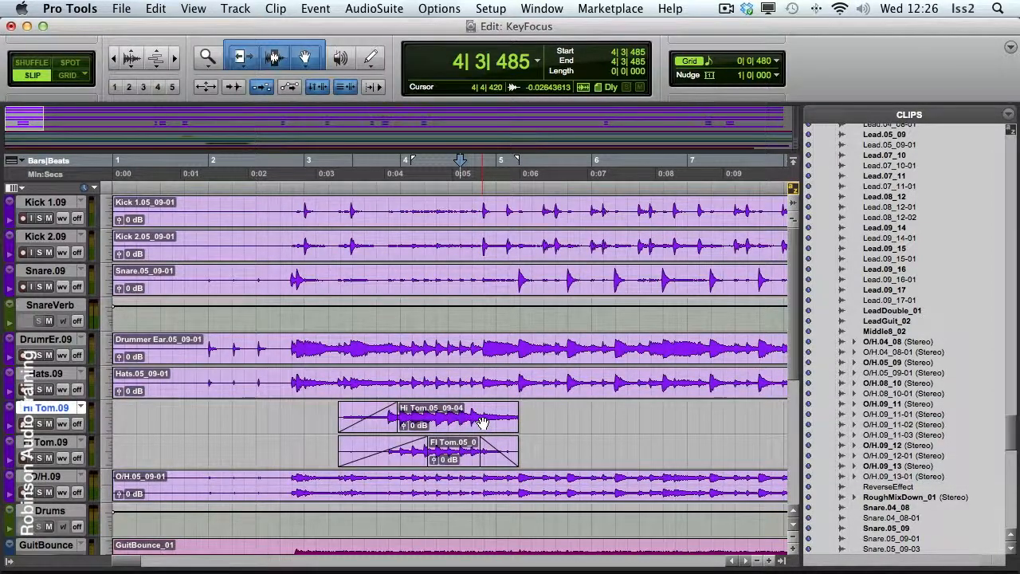
drag(328, 414, 555, 447)
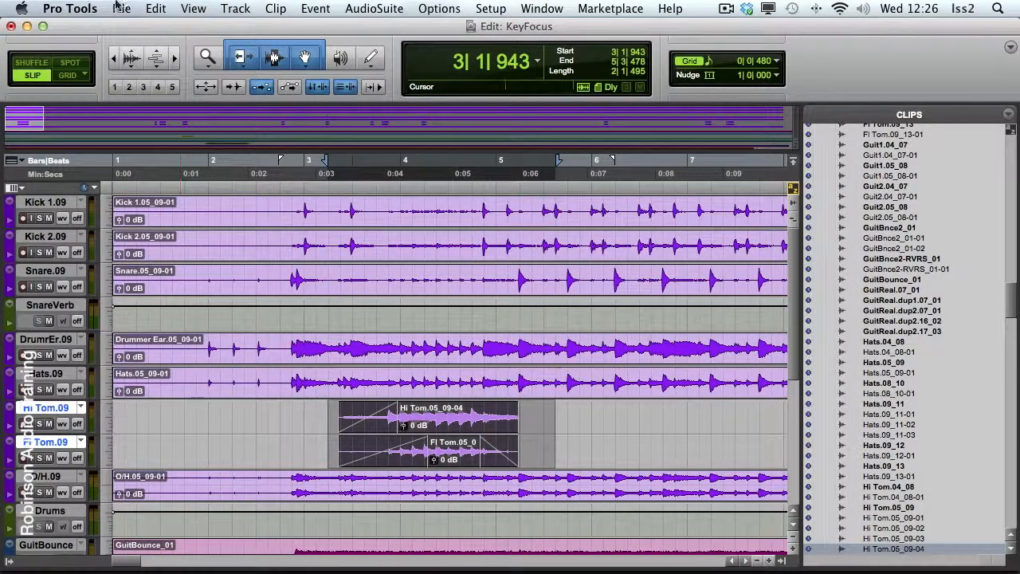
click(156, 9)
mouse_move(216, 512)
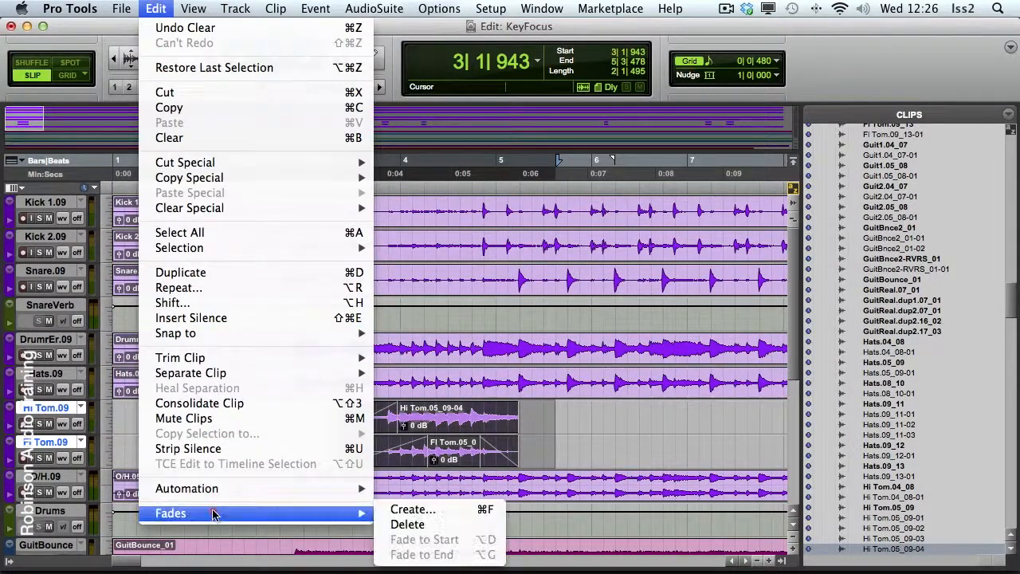
click(407, 523)
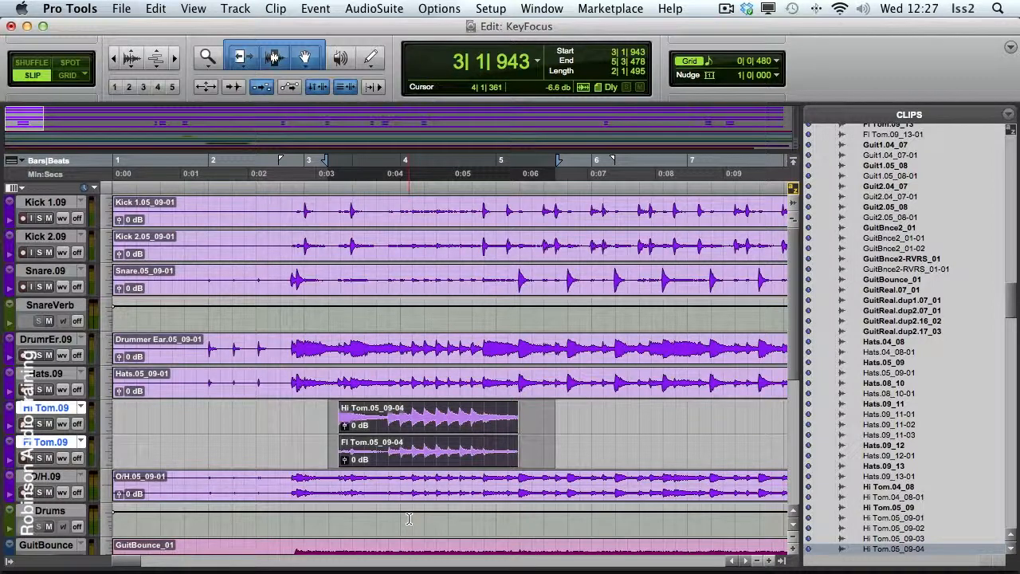
Unlink the timeline and edit selections, selecting Kick 2.09 from about 2|2|853 to 4|4|260 and the timeline from about 5|1|066 to just past bar 7
key(shift+slash)
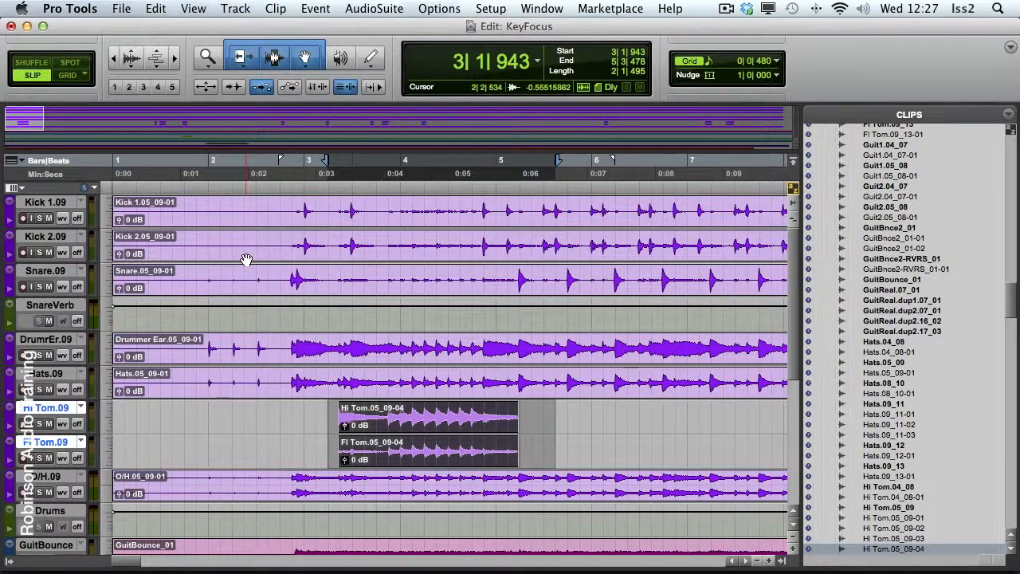
drag(254, 249, 476, 251)
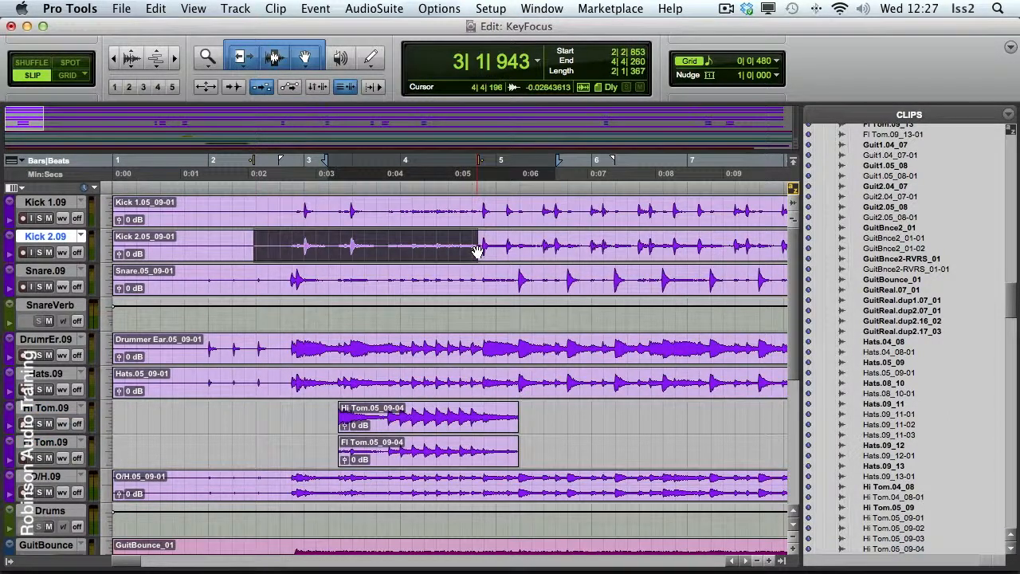
click(501, 162)
drag(700, 164, 701, 163)
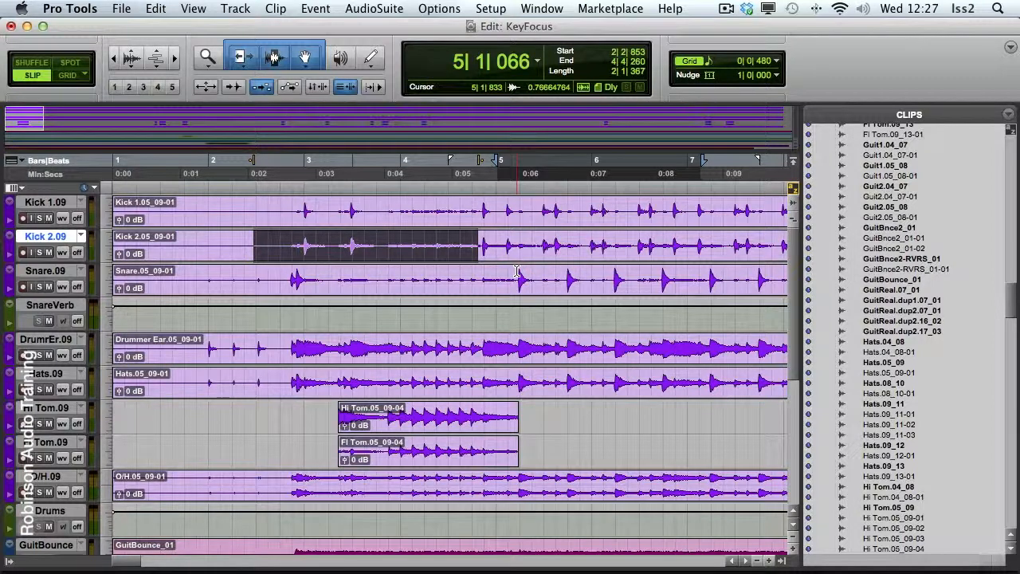
Play back the separate timeline selection starting at about 5|1|066, and stop playback
key(space)
key(space)
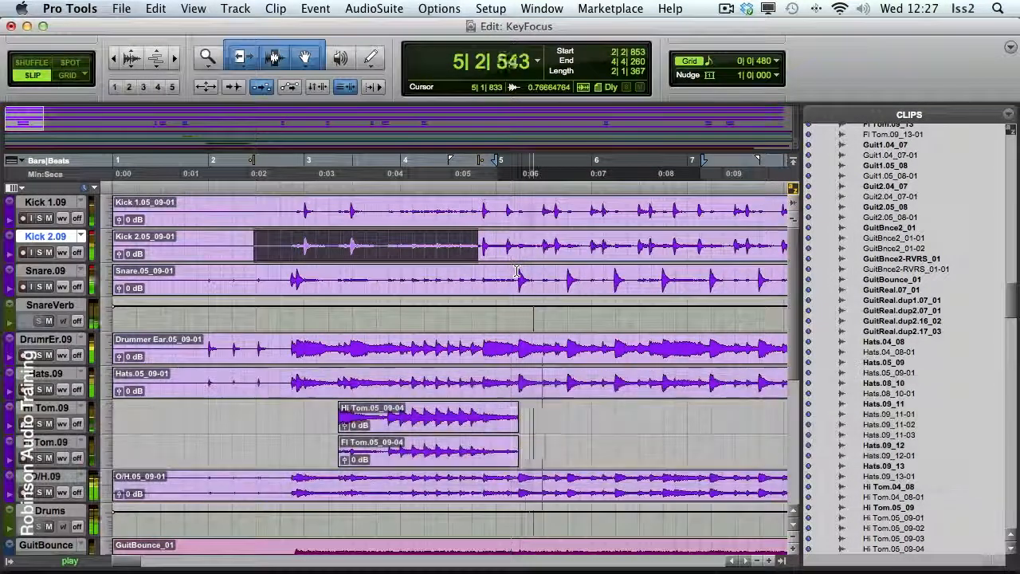
key(space)
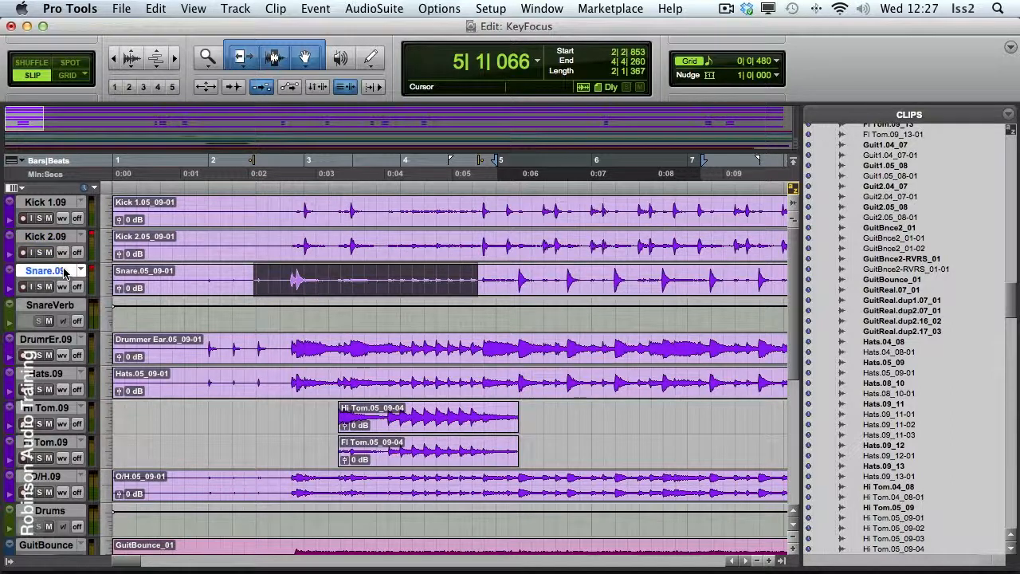
Create one new mono audio track below Snare.09 and name it ReverseEffect
key(super+shift+n)
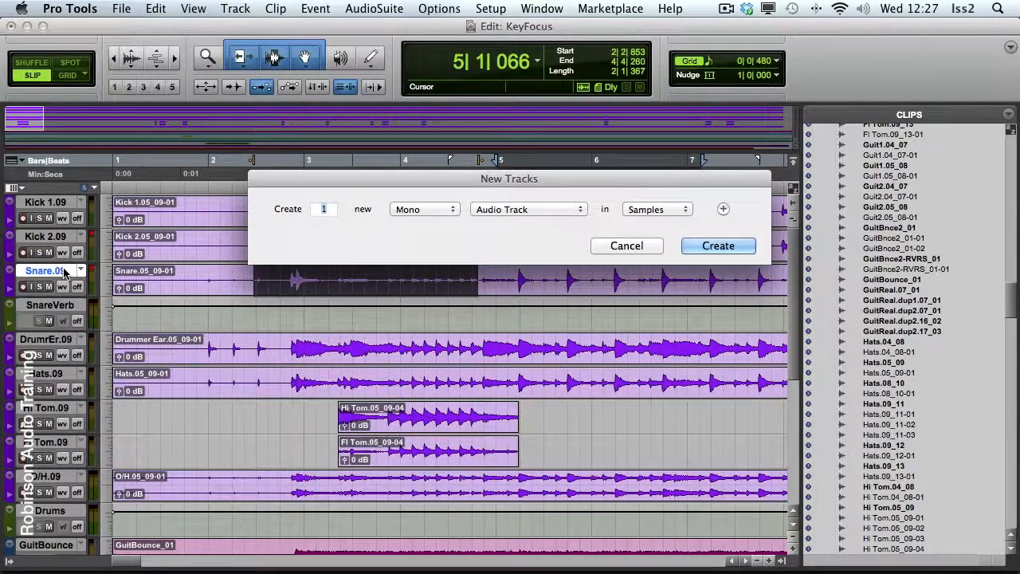
key(Return)
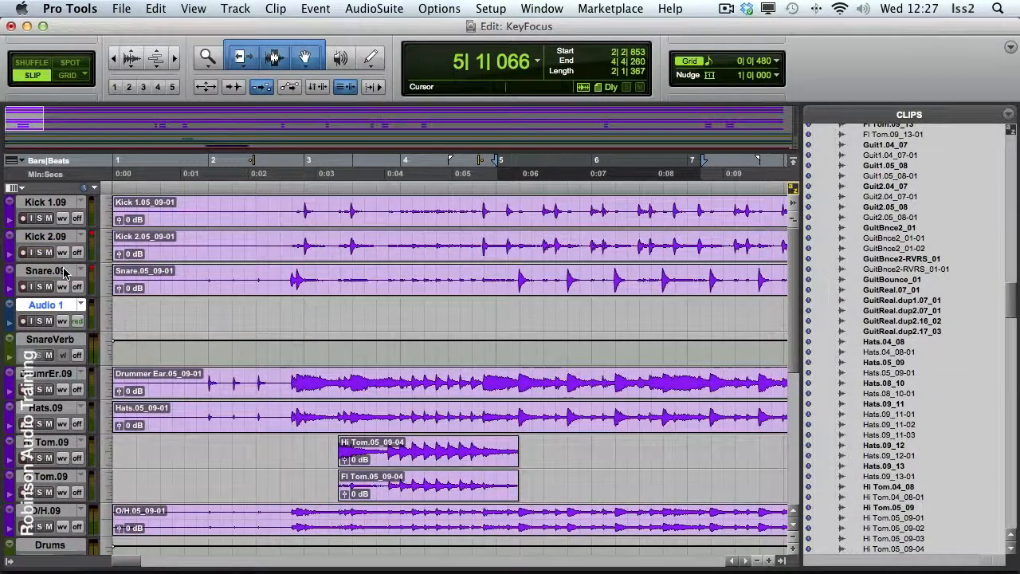
double_click(52, 305)
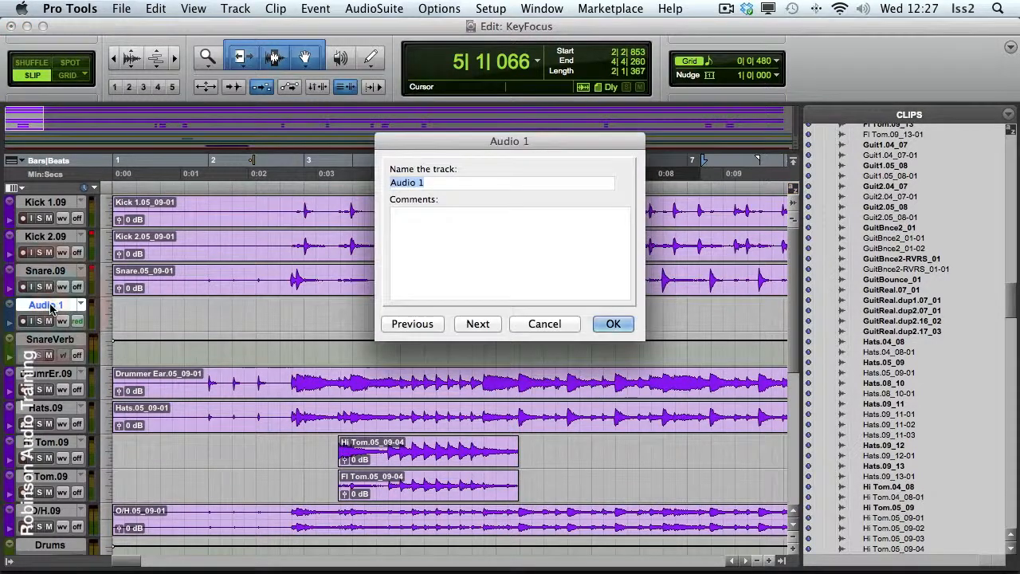
text(Reverse)
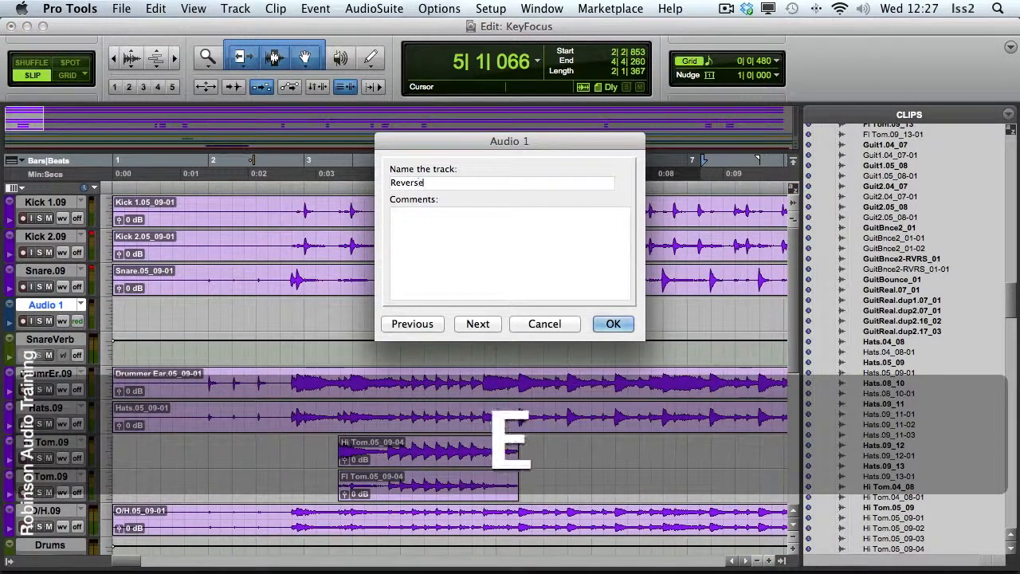
text(ERffect)
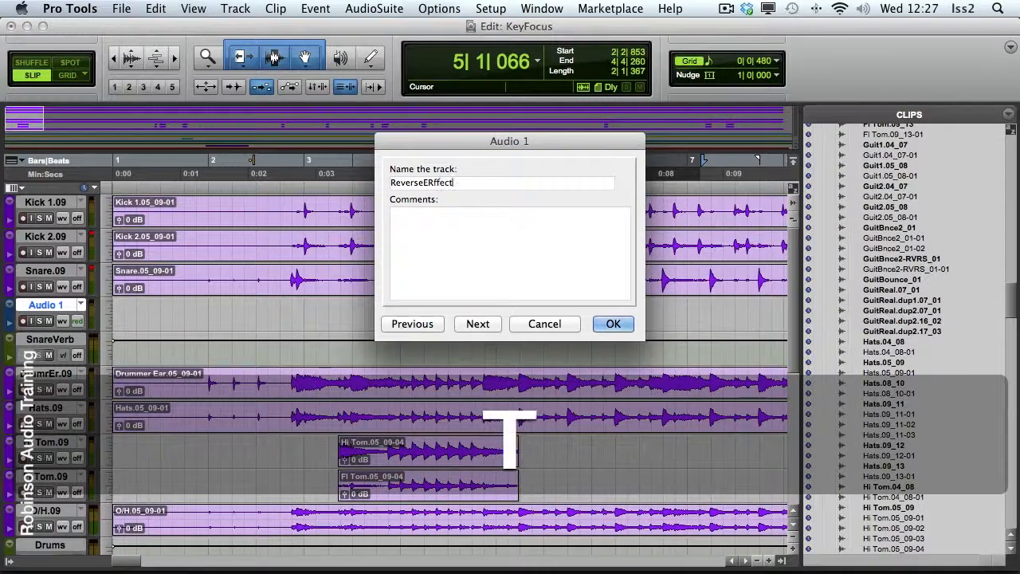
key(Left)
key(Left)
key(Left)
key(Left)
key(Left)
key(BackSpace)
key(Return)
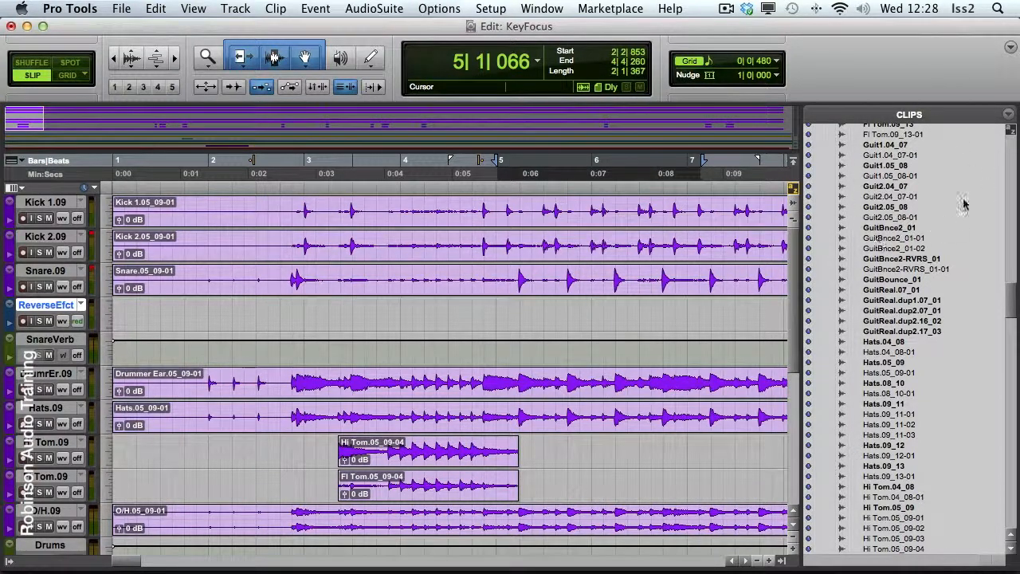
Find the ReverseEffect clip in the clips list using keyboard focus, place it on the new track at about 2|4|466, and hide the list
click(1010, 129)
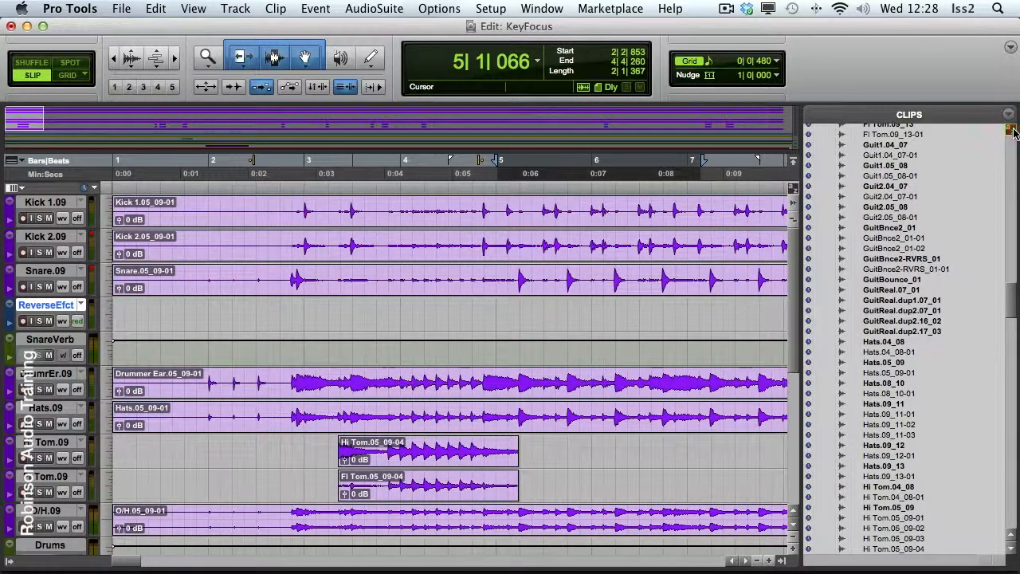
text(re)
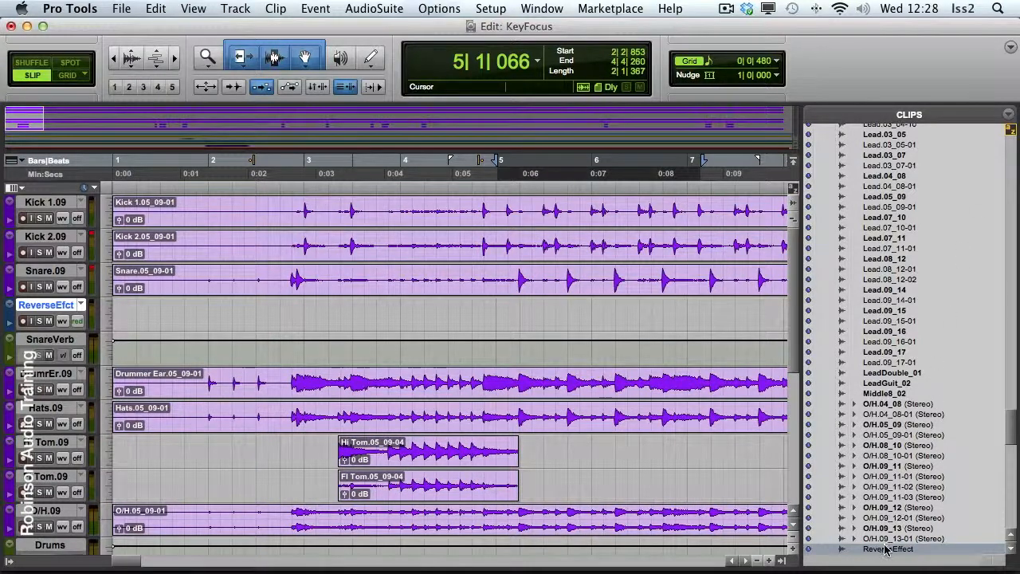
drag(886, 550, 294, 310)
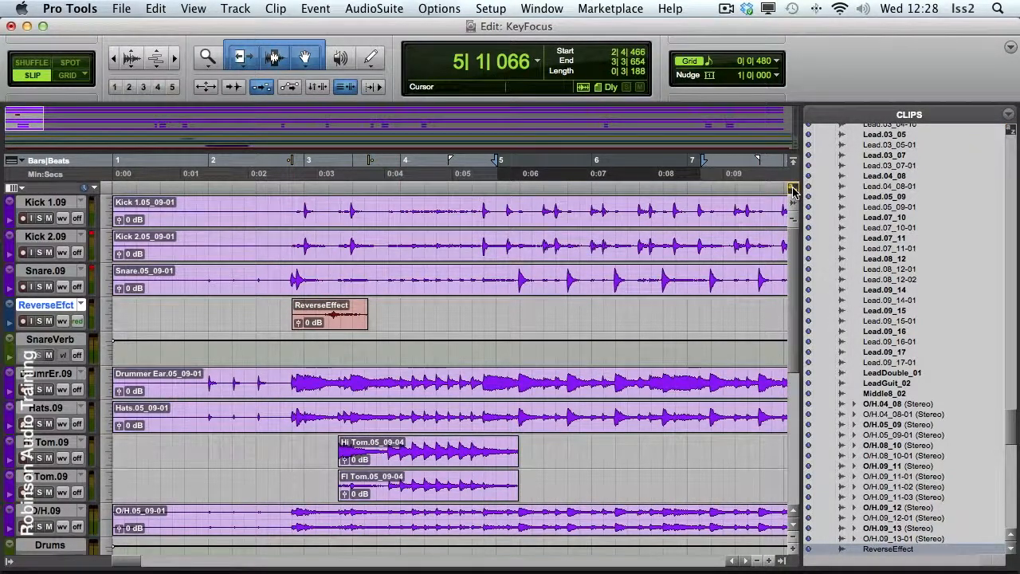
click(783, 563)
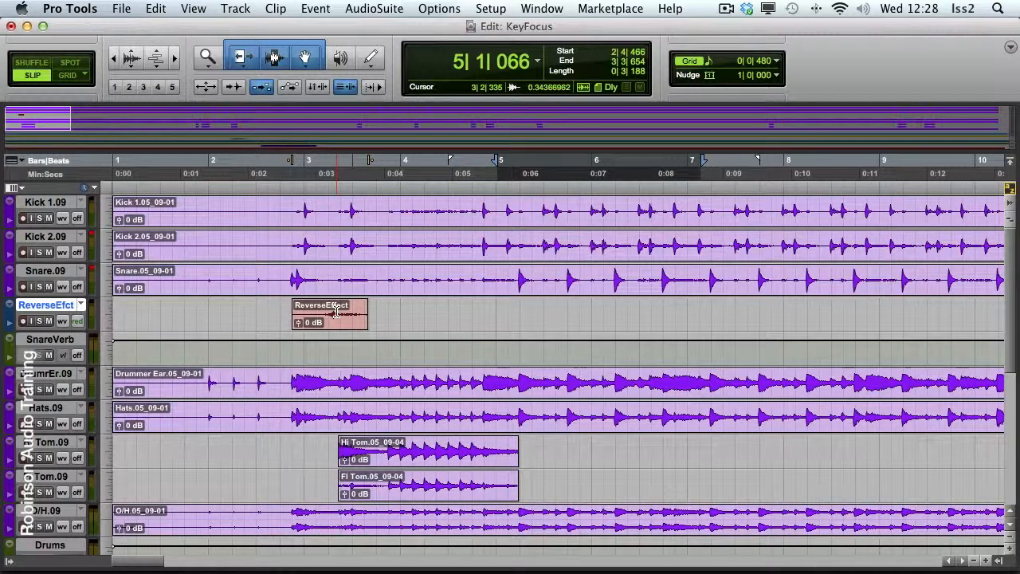
Snap the ReverseEffect clip's start to the timeline insertion at about 4|2|455, and its end to an insertion at about 2|4|690
click(435, 164)
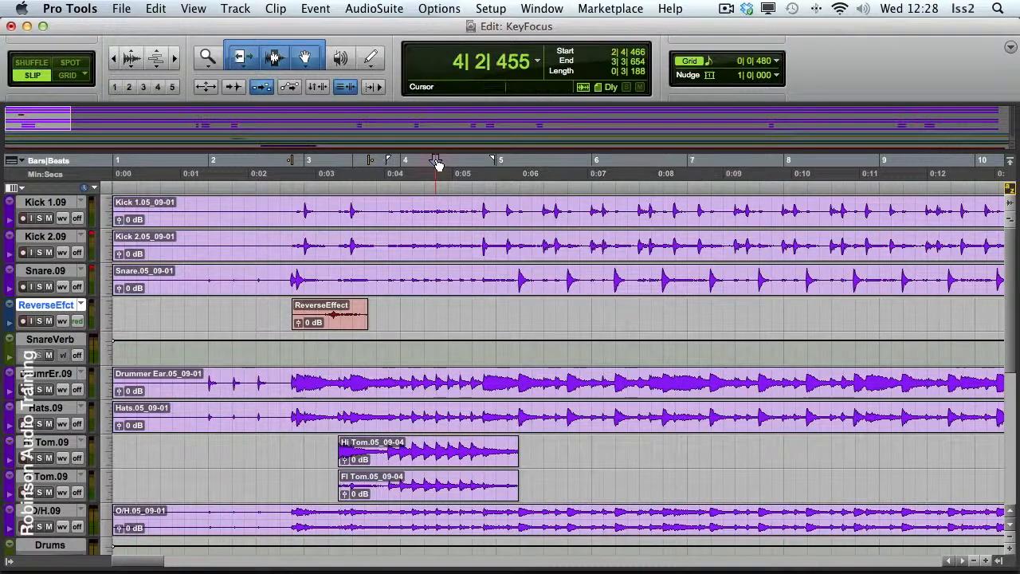
click(331, 325)
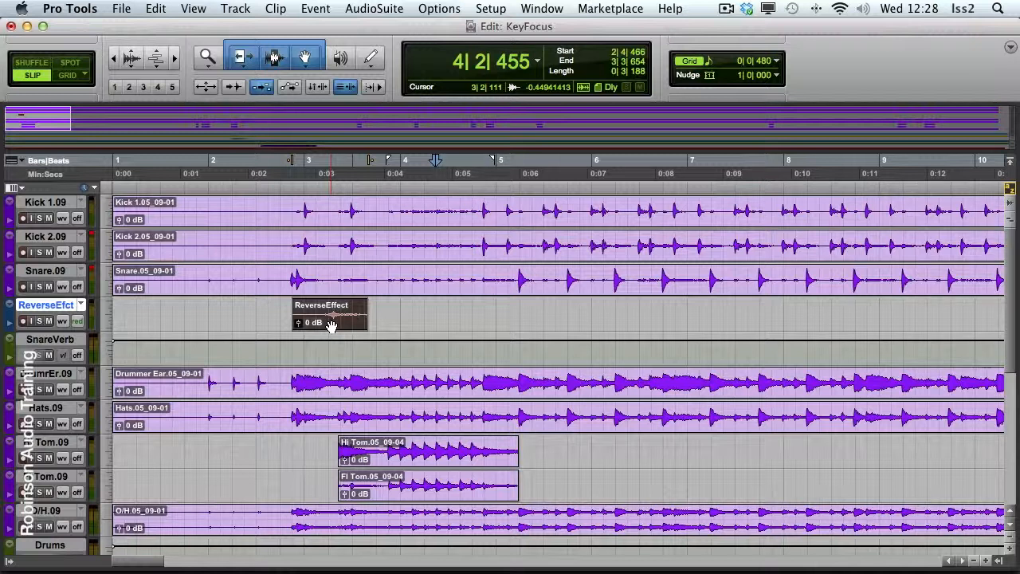
key(h)
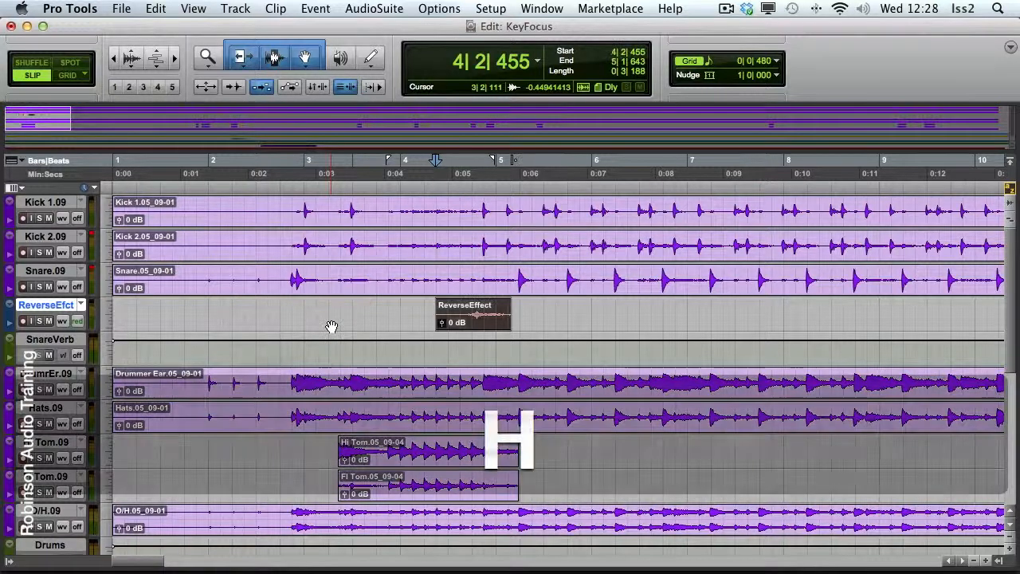
click(297, 177)
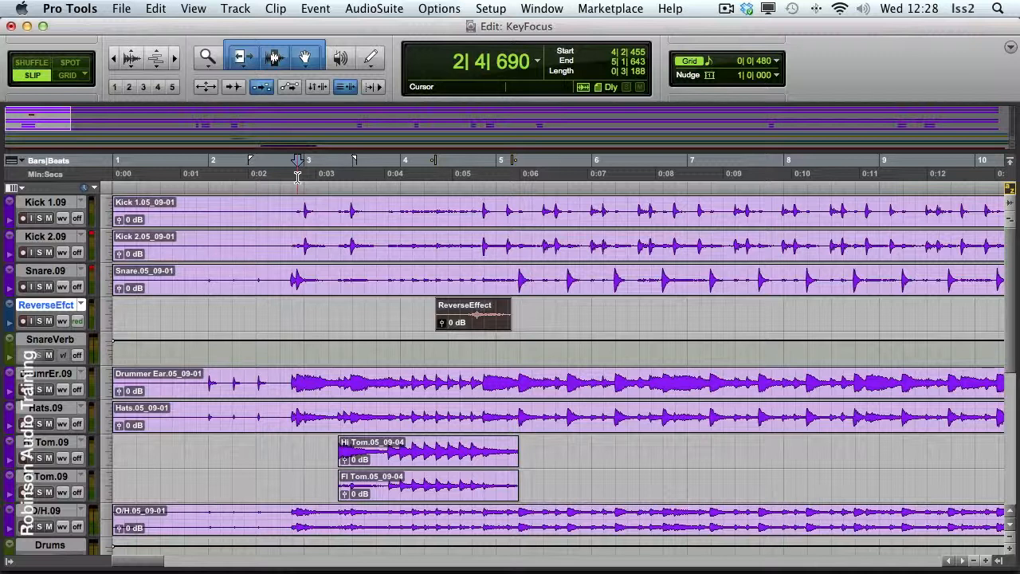
key(k)
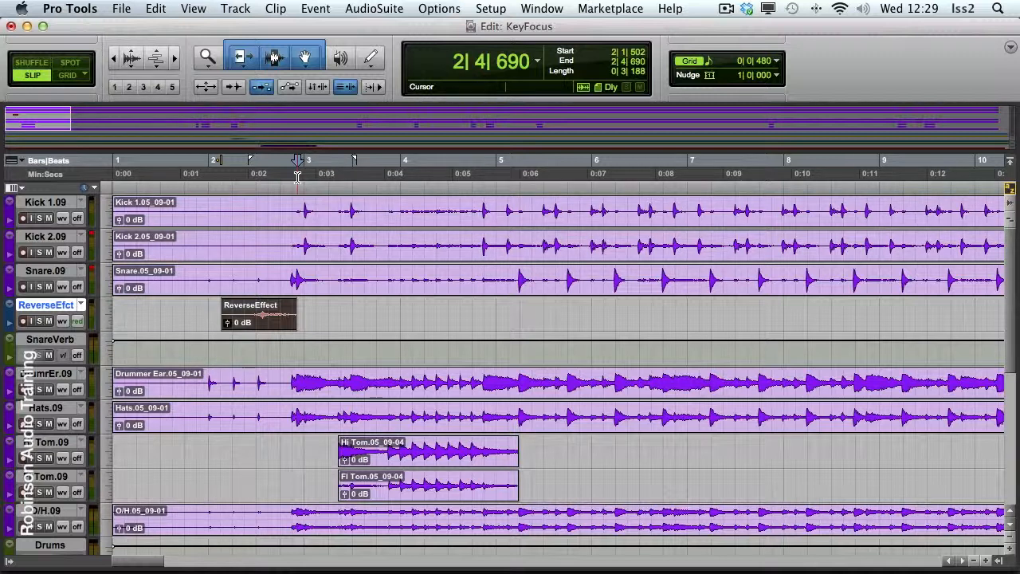
Zoom in on the ReverseEffect clip, solo its track, and play back the effect
key(e)
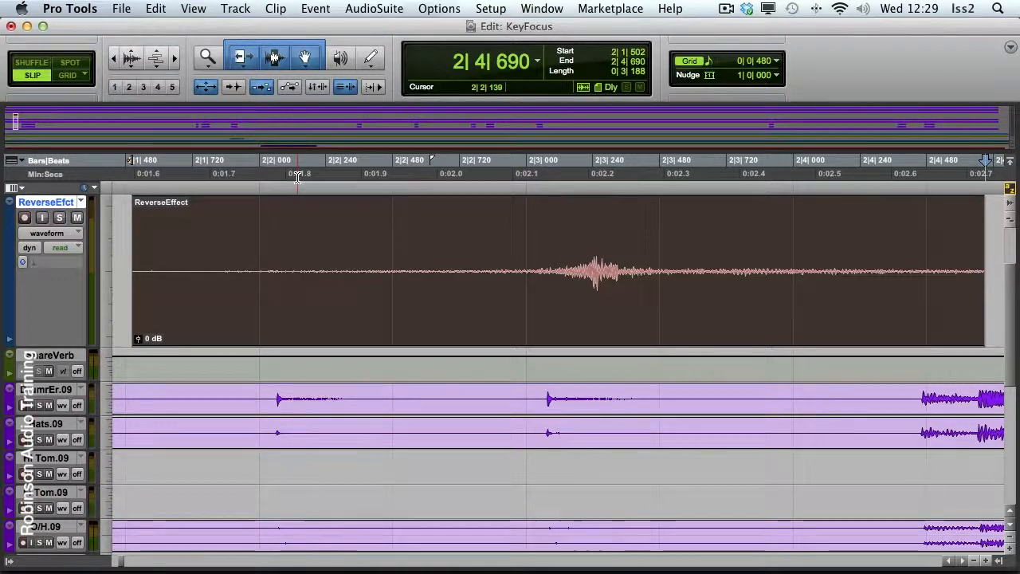
key(shift+s)
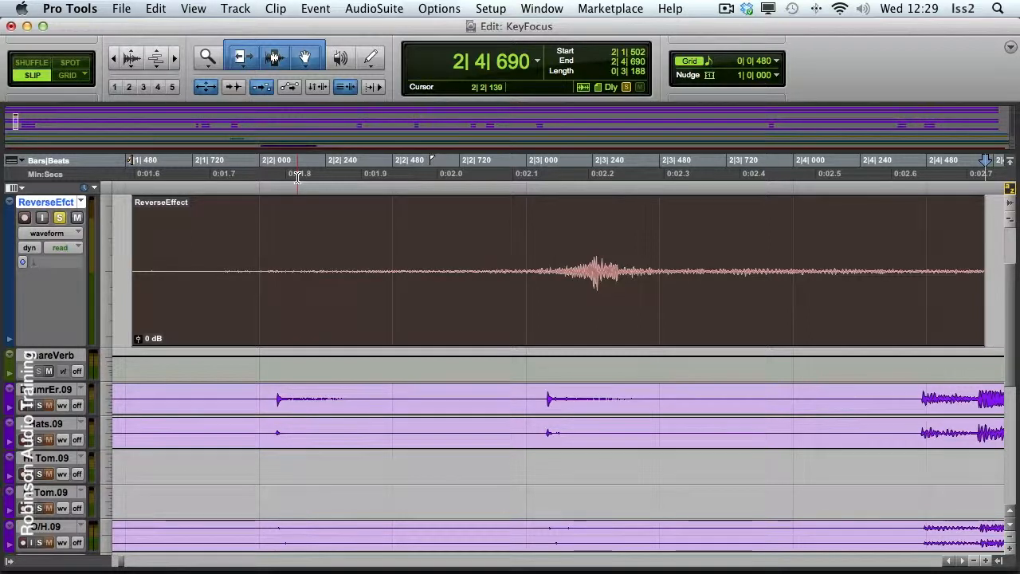
key(space)
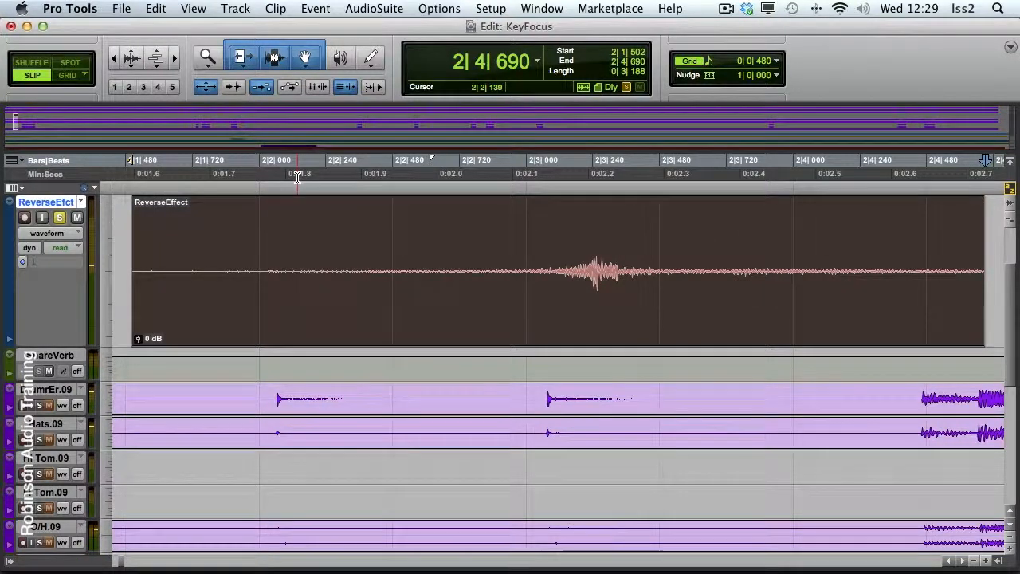
Identify a sync point at the loudest peak of the ReverseEffect clip, at about 2|3|247
click(594, 263)
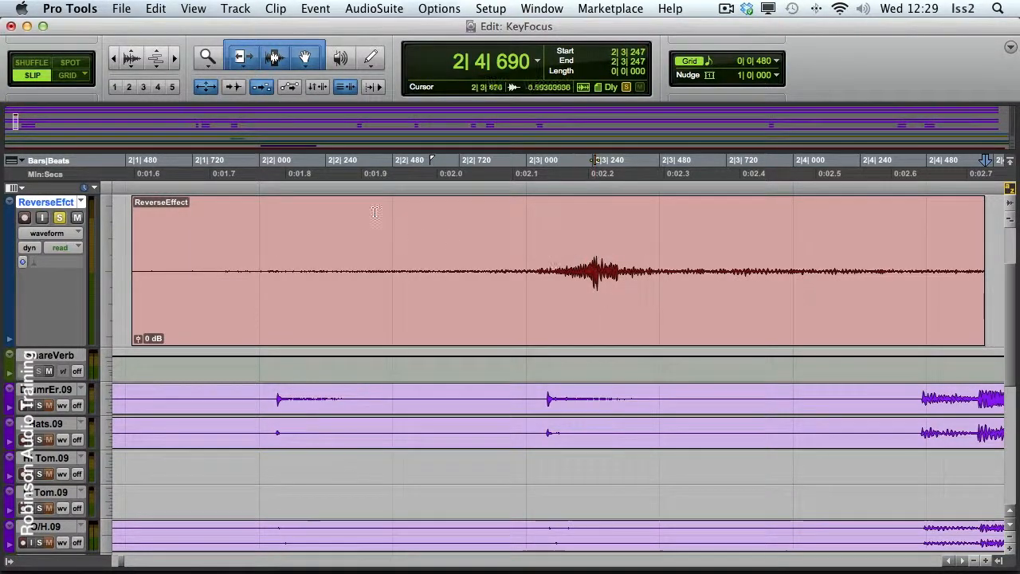
click(276, 9)
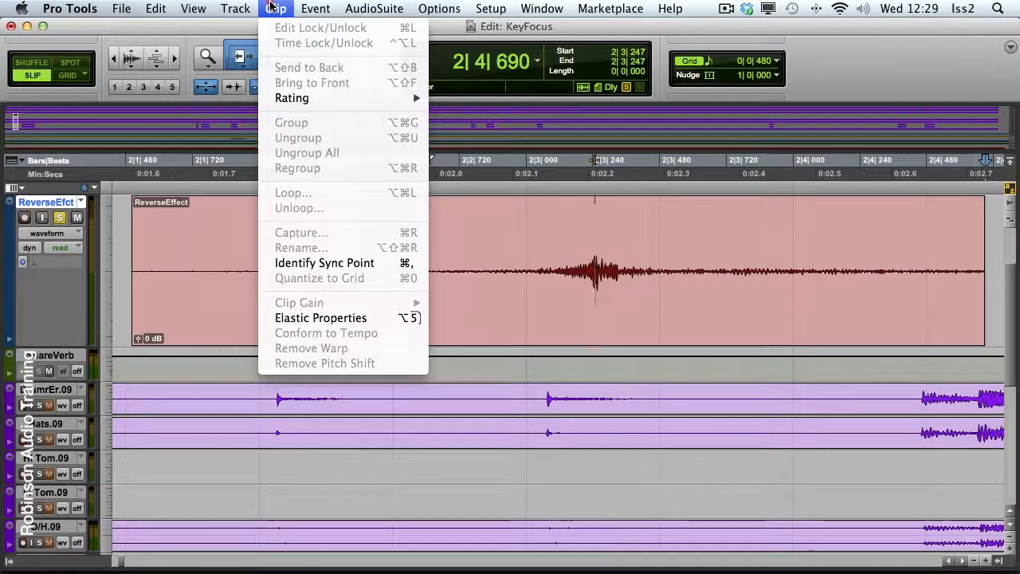
click(295, 266)
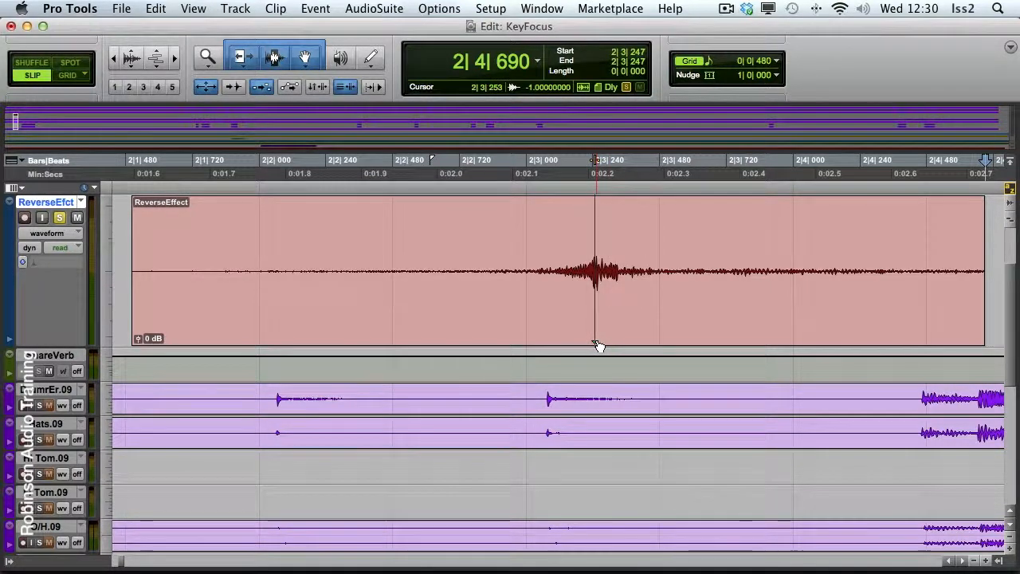
mouse_move(597, 345)
mouse_down()
mouse_move(483, 343)
mouse_move(597, 343)
mouse_up()
scroll(596, 343, up, 1)
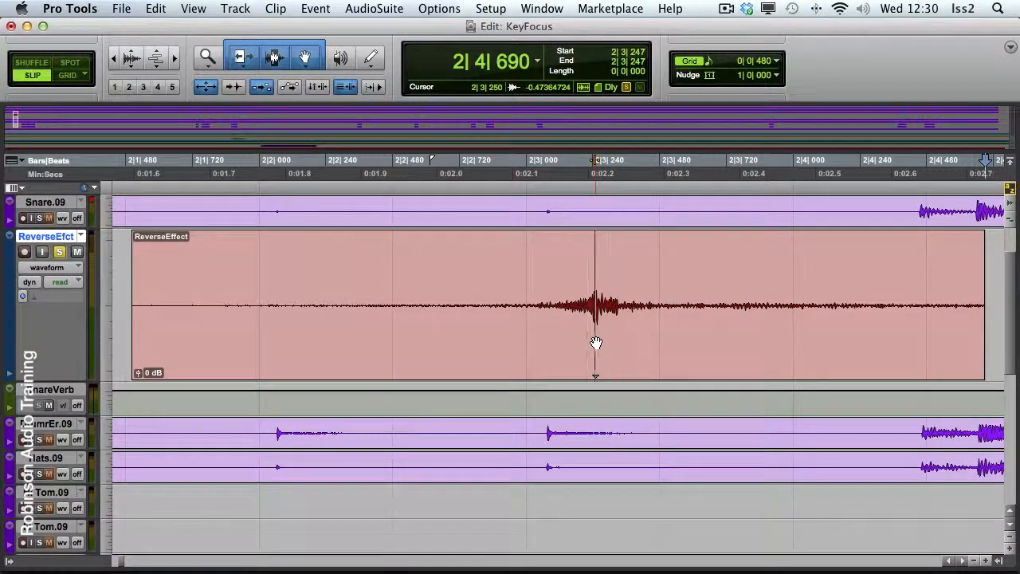
key(e)
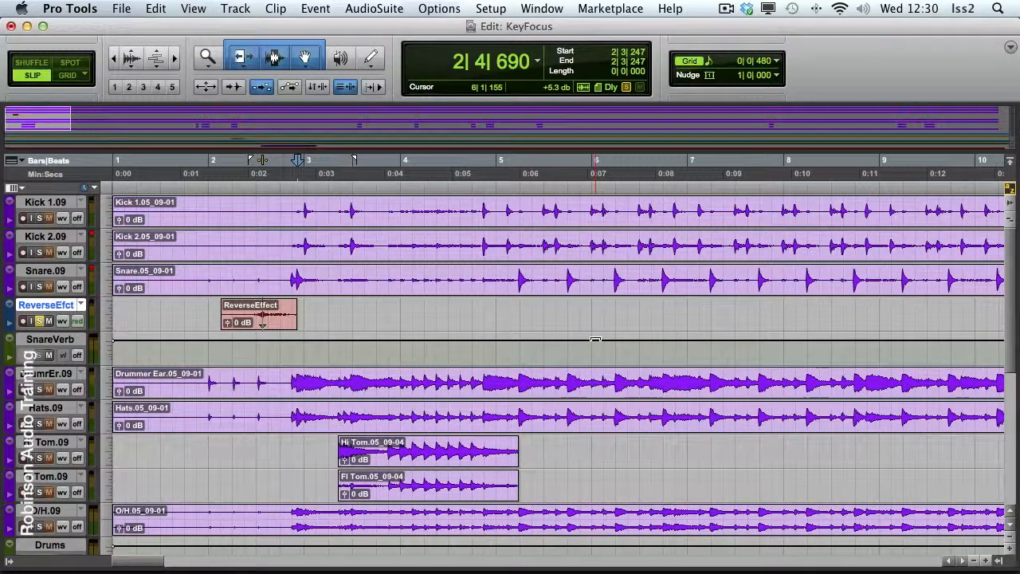
Clear the track solo and snap the ReverseEffect clip's sync point to the timeline insertion at 2|4|690
click(626, 87)
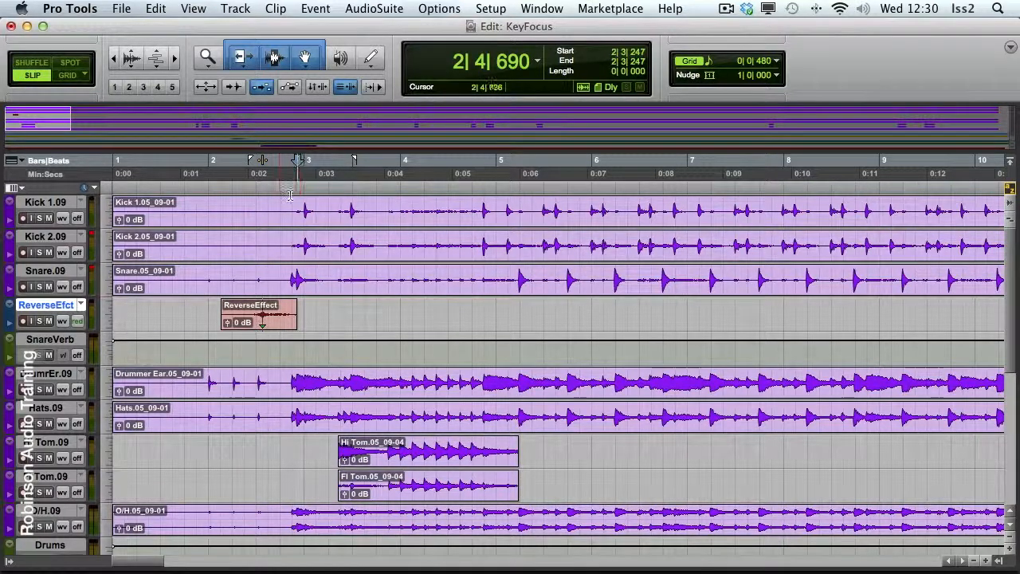
click(239, 323)
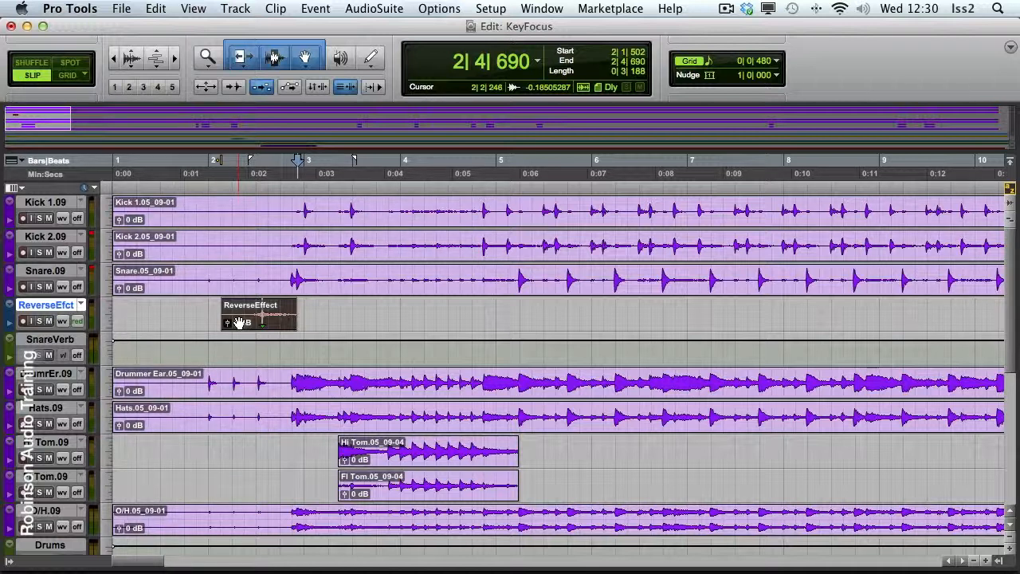
key(j)
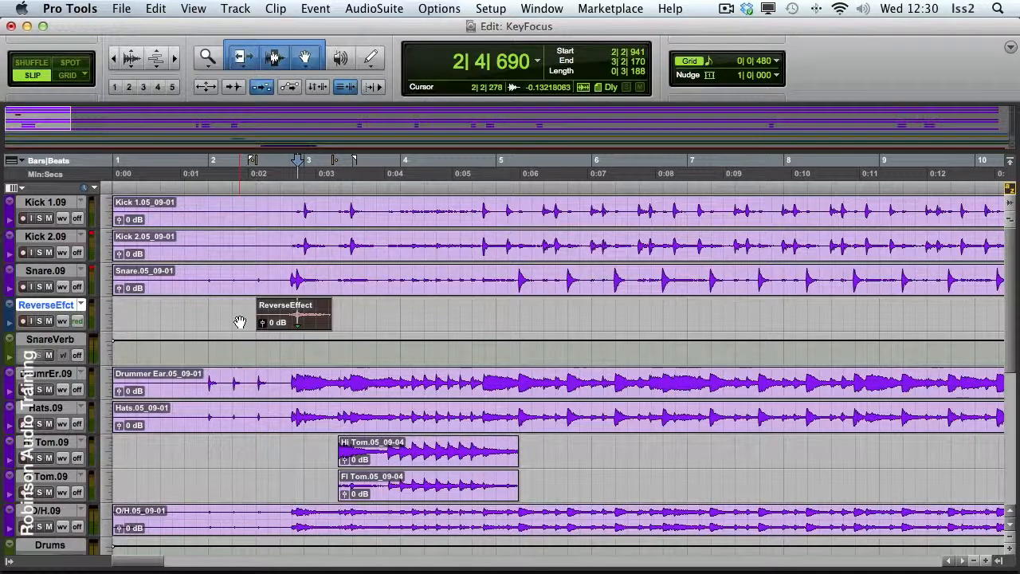
Snap the ReverseEffect clip's start to an edit position on the snare at about 4|1|425, and its end to one at about 2|2|630
click(410, 274)
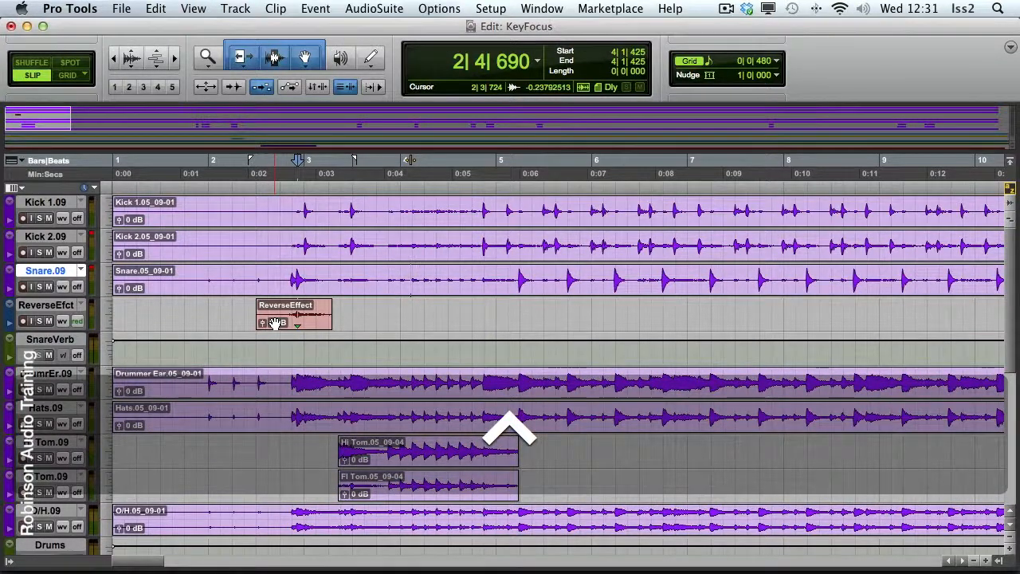
ctrl+click(275, 323)
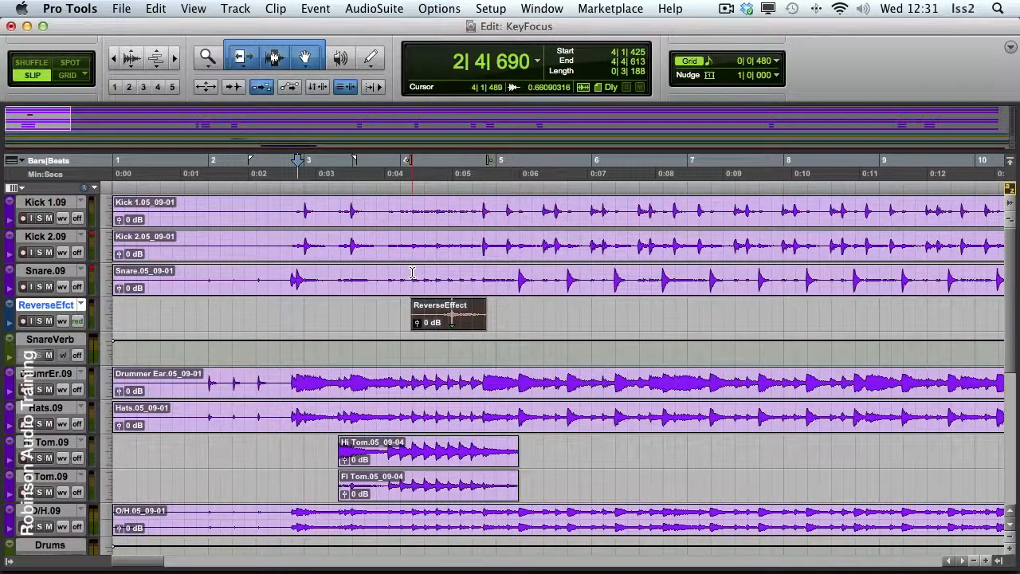
click(248, 277)
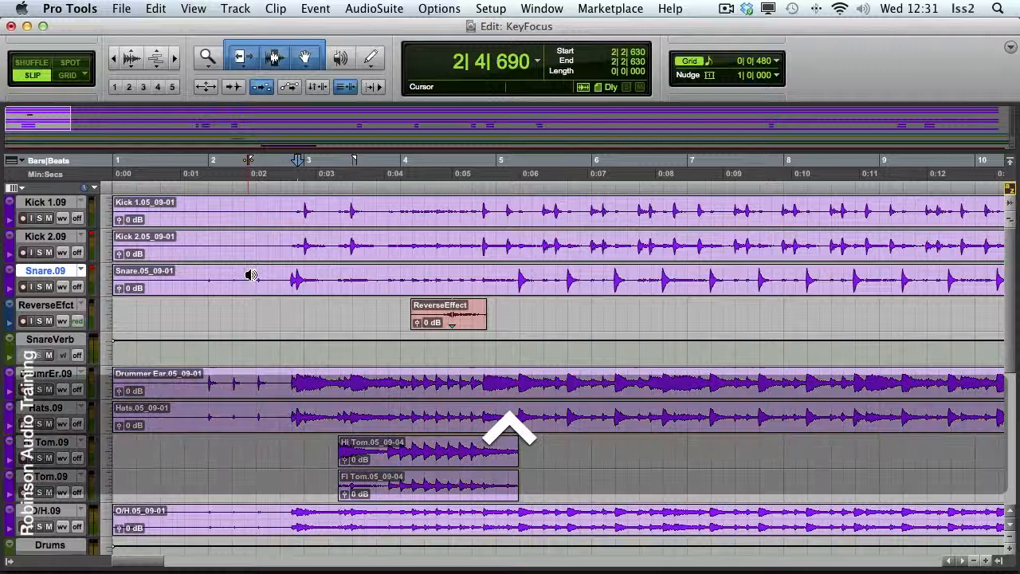
ctrl+super+click(472, 326)
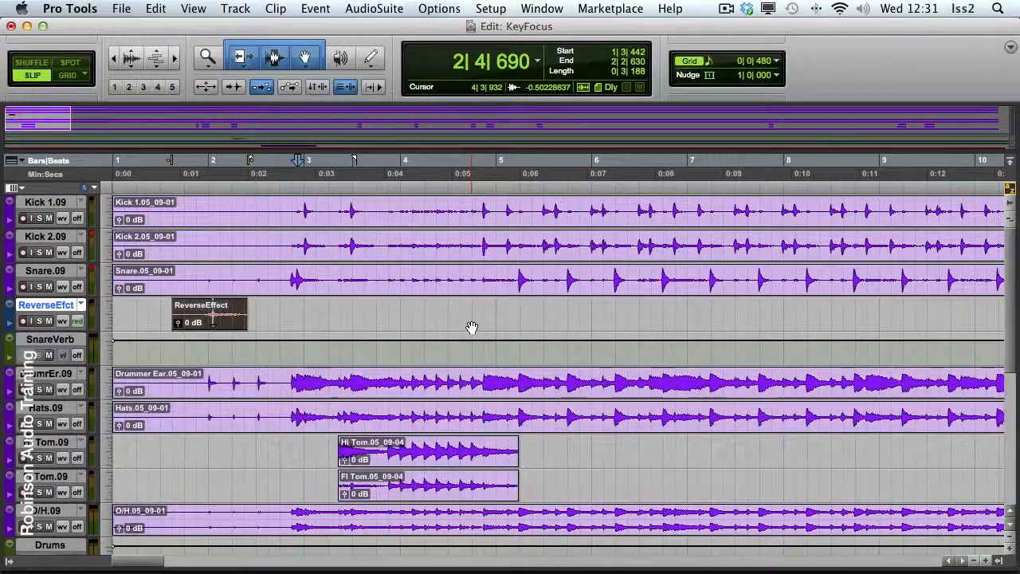
Enable Tab to Transients, advance from about 2|4|019 to the snare hit at 2|4|661, and snap the ReverseEffect clip's sync point to it
click(280, 277)
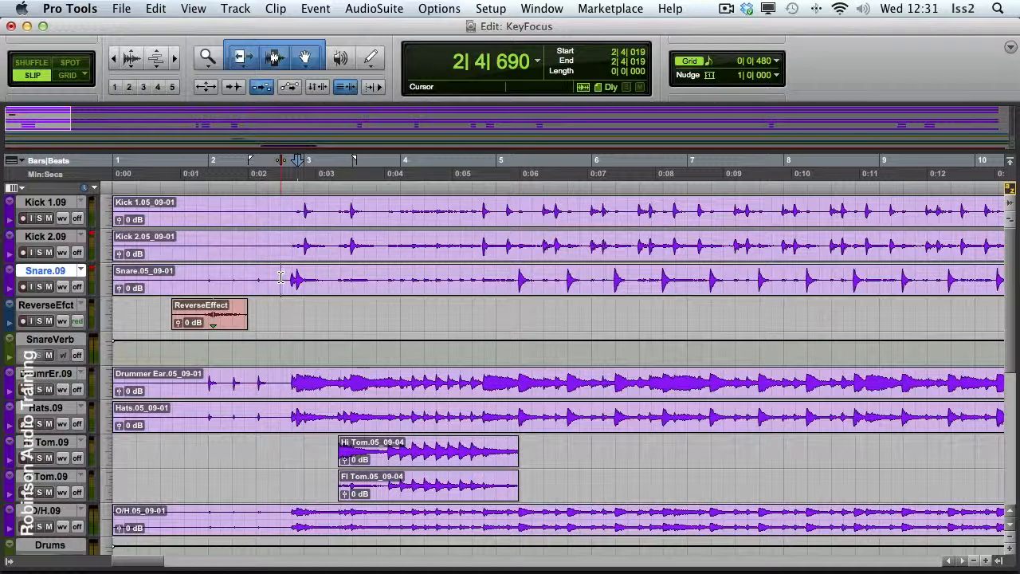
key(alt+super)
key(alt+super+Tab)
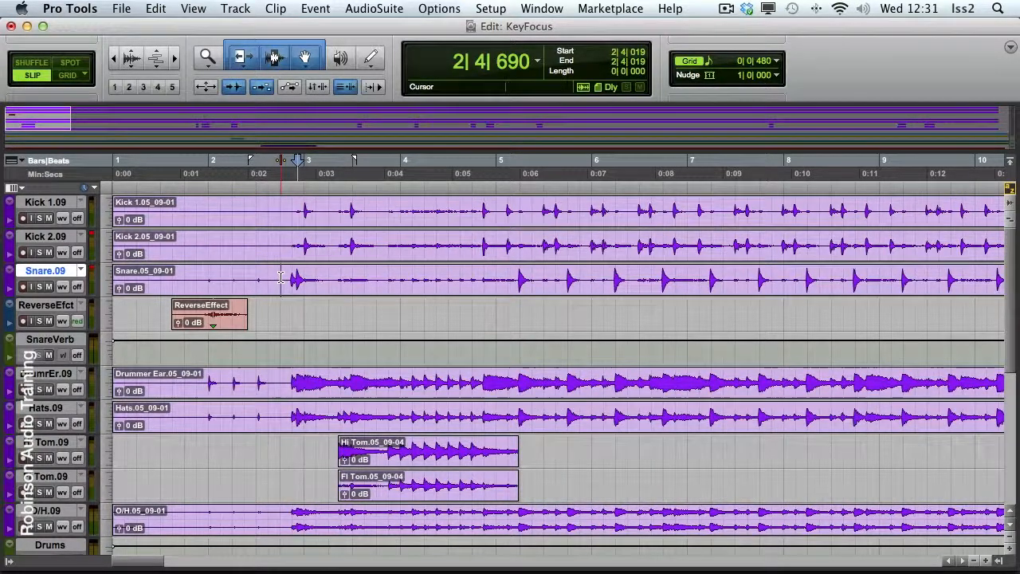
key(Tab)
key(Tab)
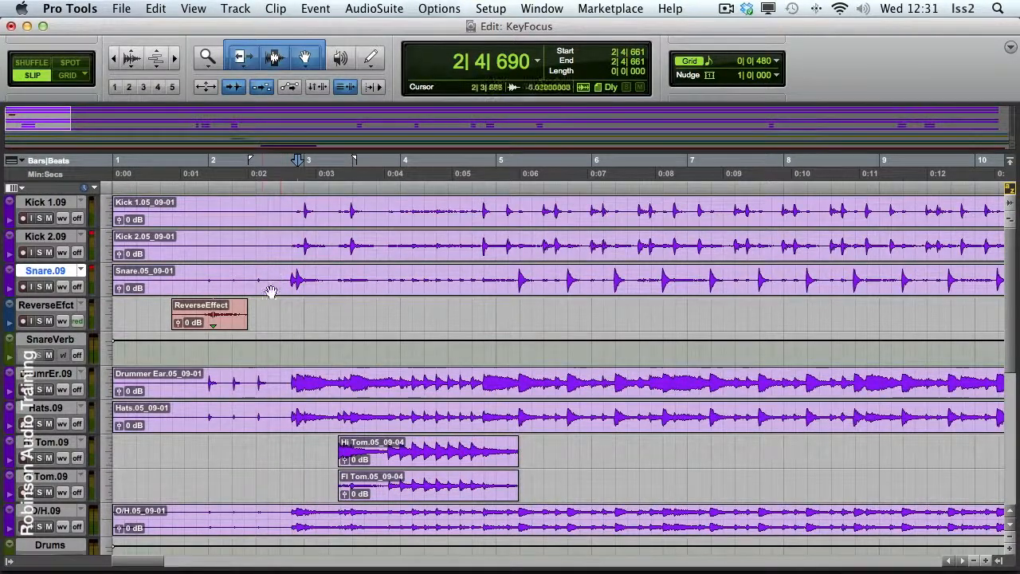
ctrl+shift+click(229, 323)
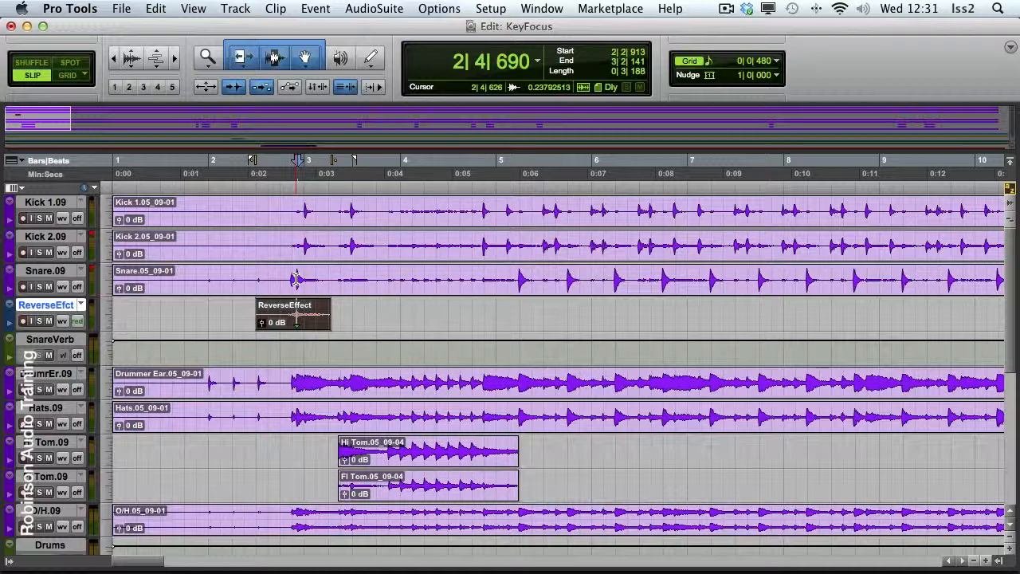
Return to the start of the session and play back the snare hit with the aligned reverse effect
key(Return)
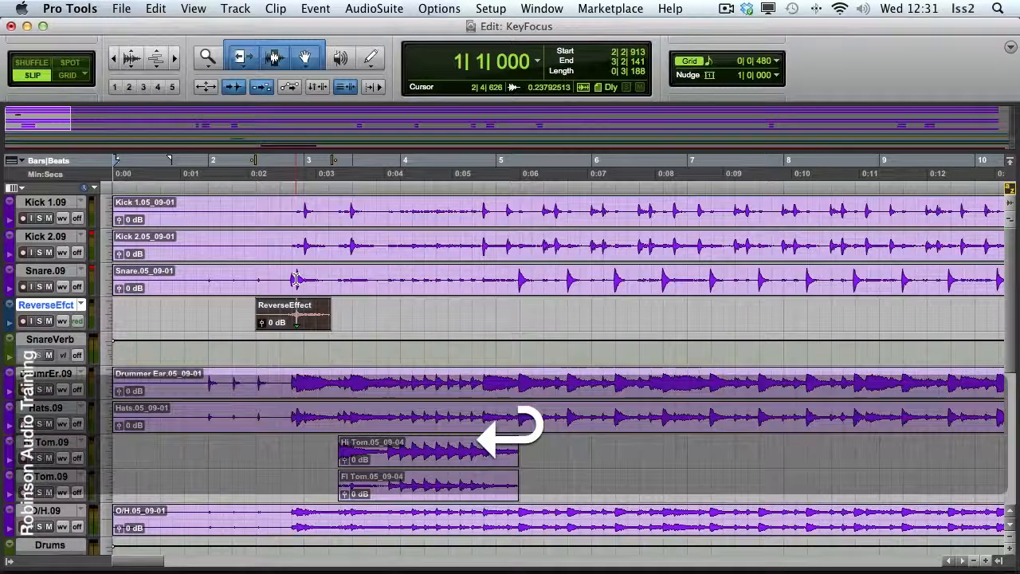
key(space)
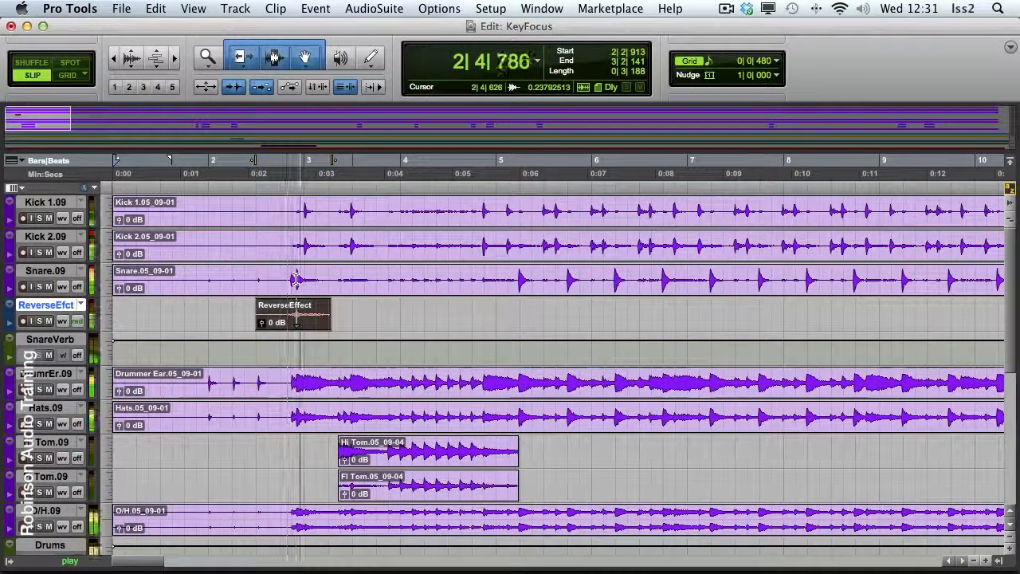
Stop playback, place the edit cursor on Kick 2.09 at about 2|4|594, and move through transients forward to 3|2|645 and back to 2|4|469
key(space)
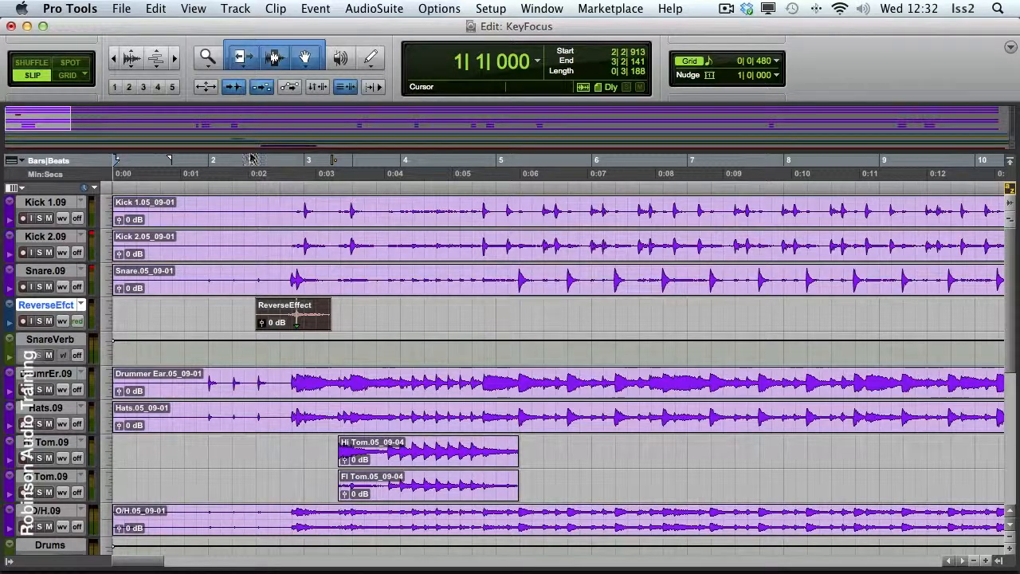
click(295, 240)
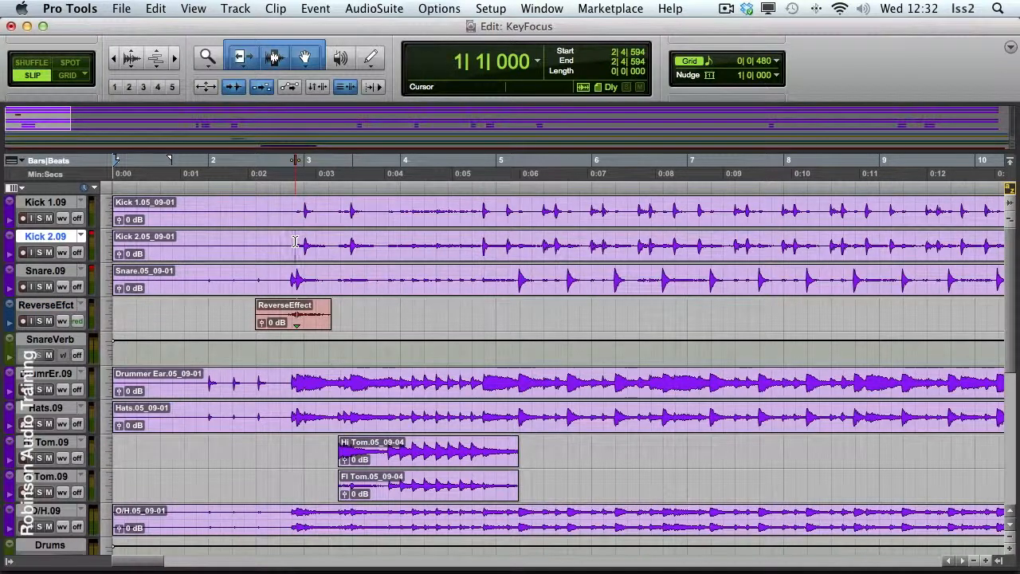
key(apostrophe)
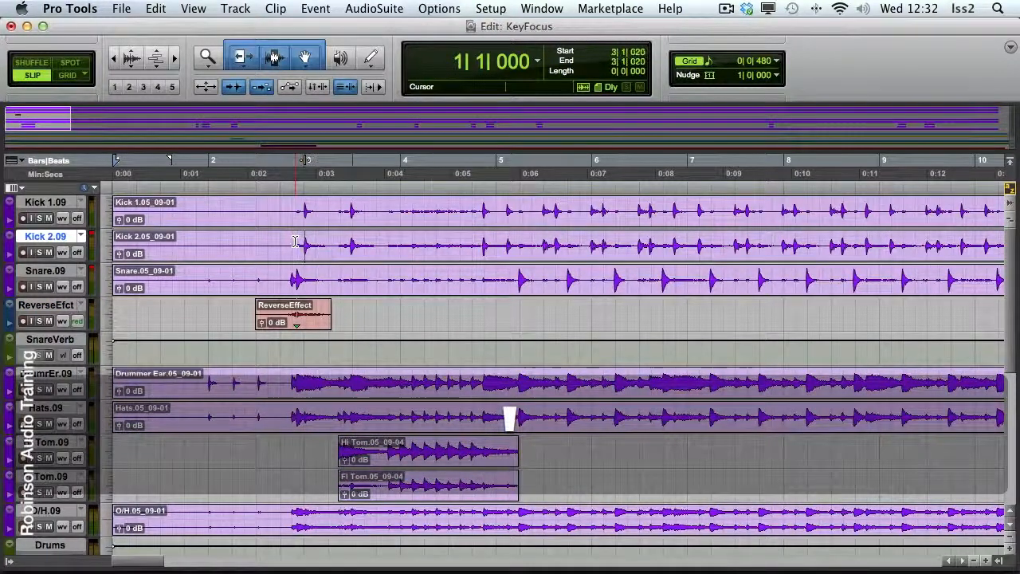
key(apostrophe)
key(apostrophe)
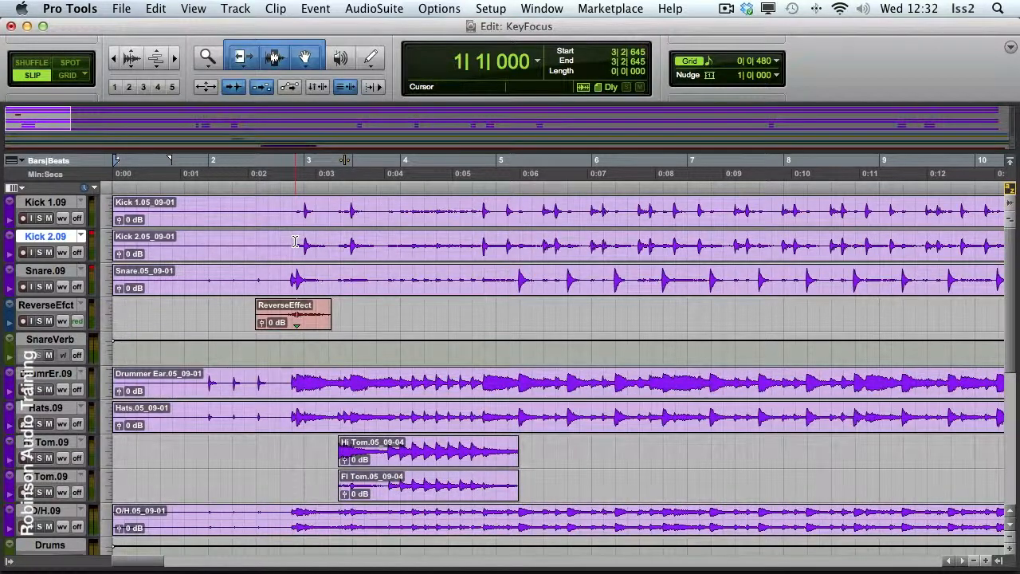
key(l)
key(l)
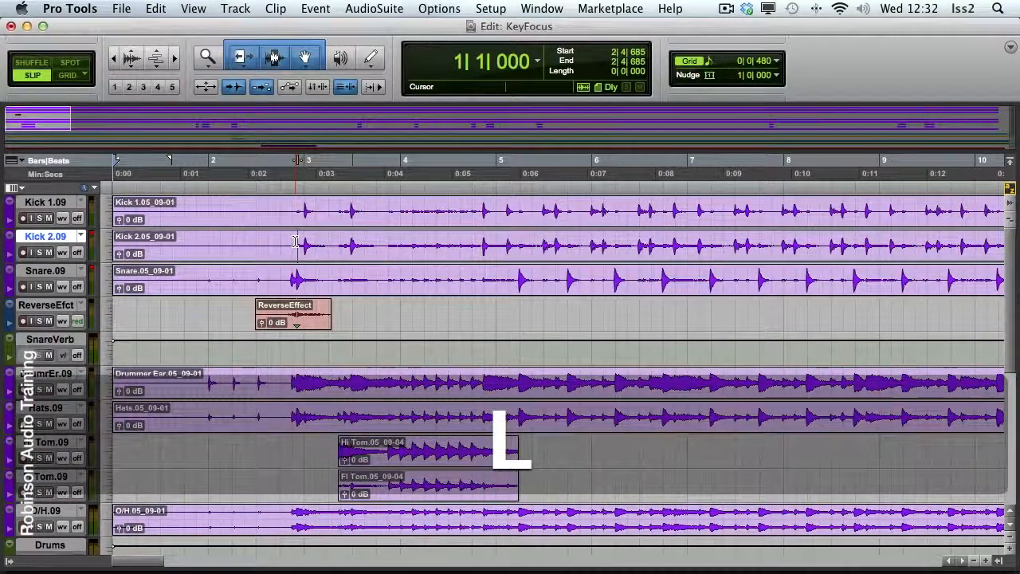
key(l)
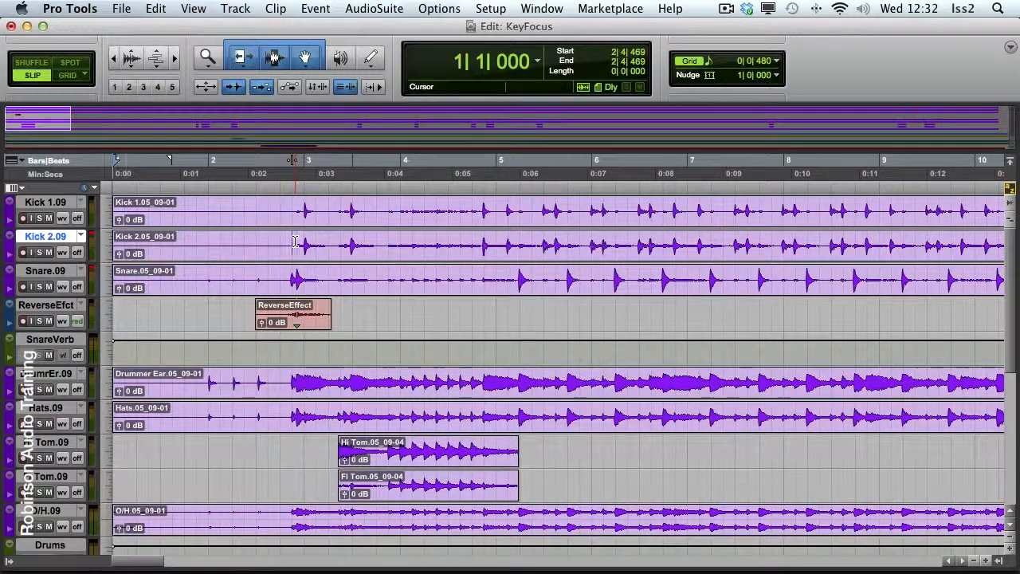
click(233, 88)
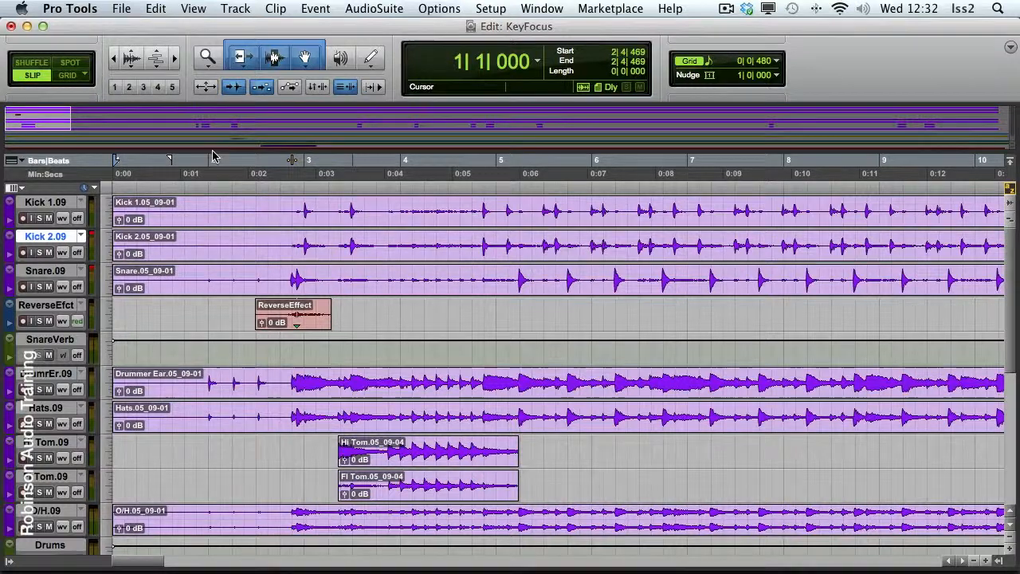
Remove the ReverseEffect clip from its track and undo the removal
click(315, 323)
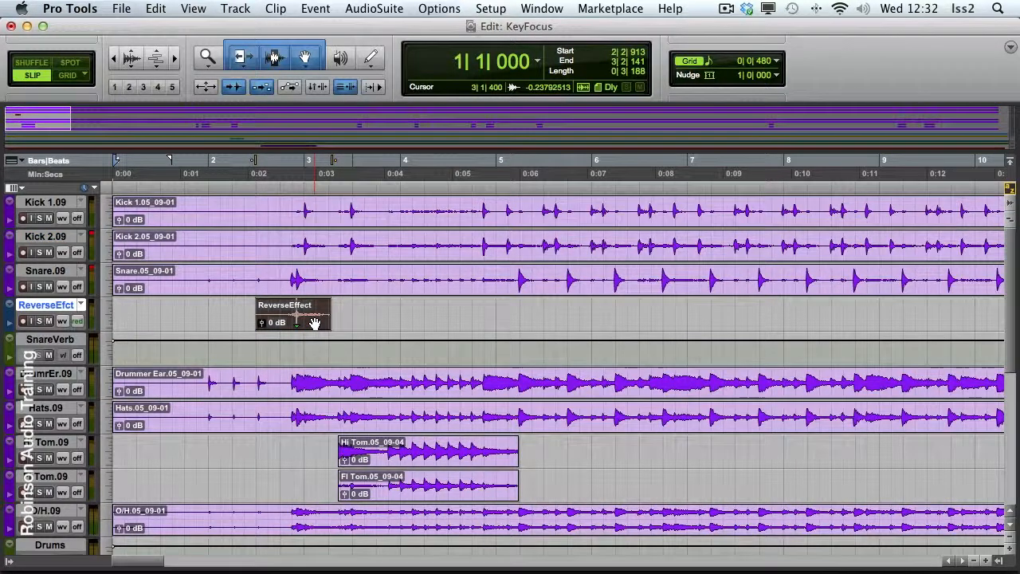
key(BackSpace)
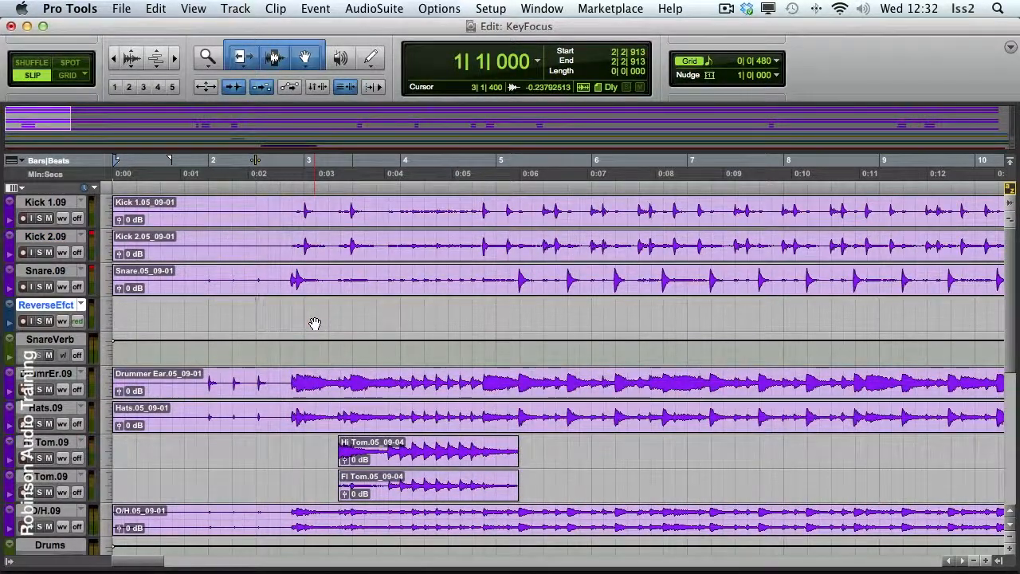
key(super+z)
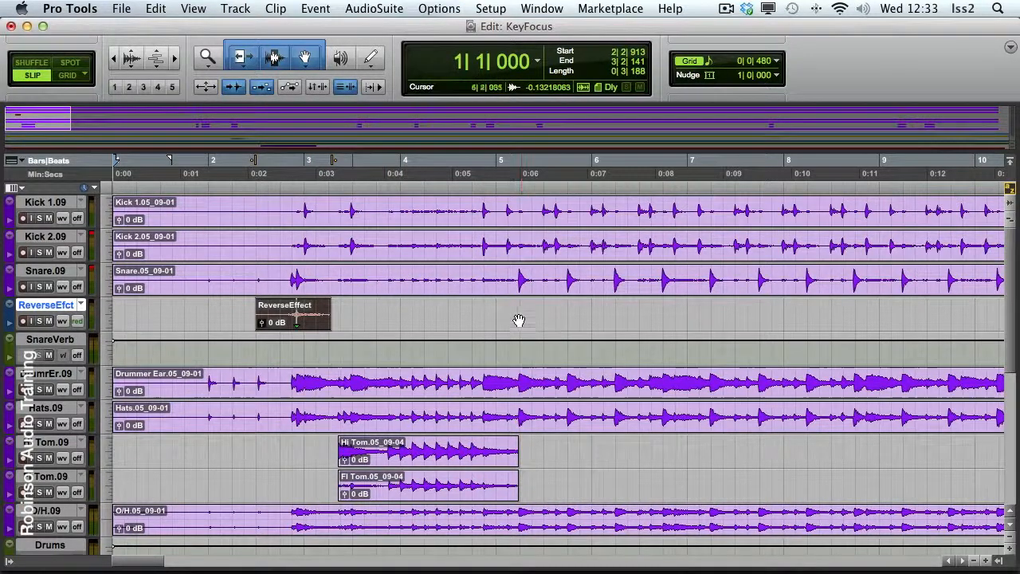
Cut the snare hit between transients 5|1|937 and 5|2|951 and paste it at the same position on the ReverseEfct track
click(494, 275)
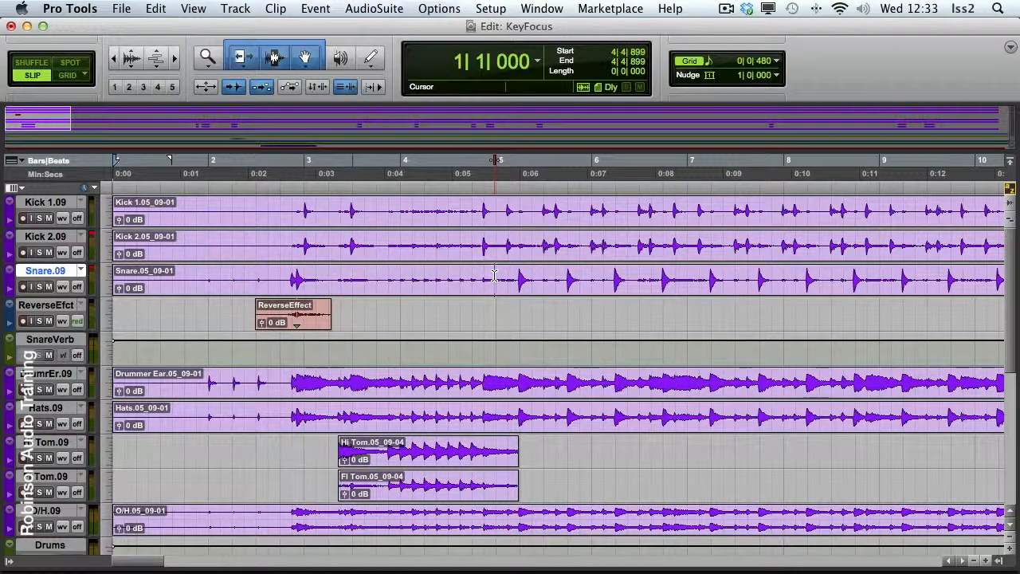
key(Tab)
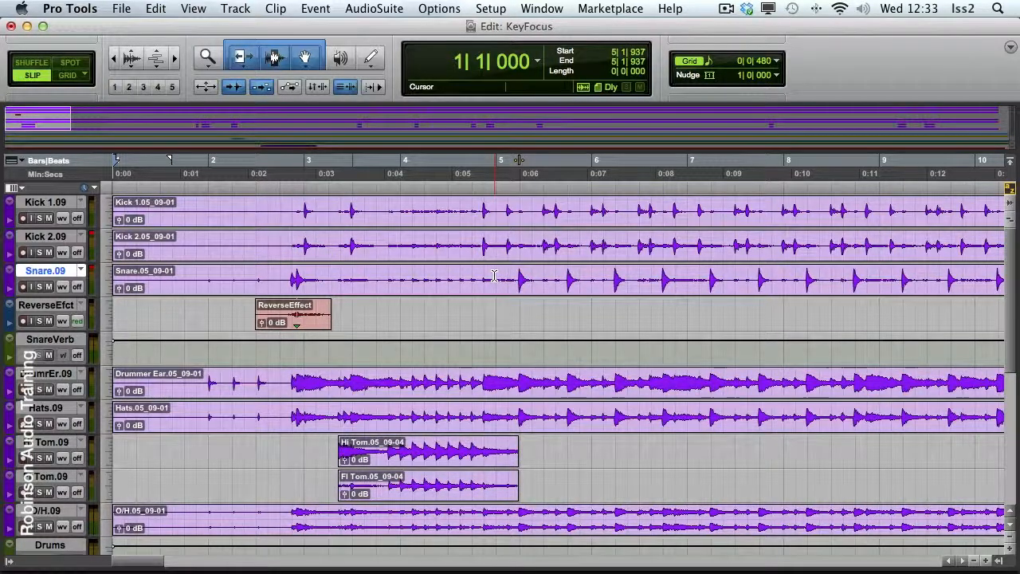
key(shift+Tab)
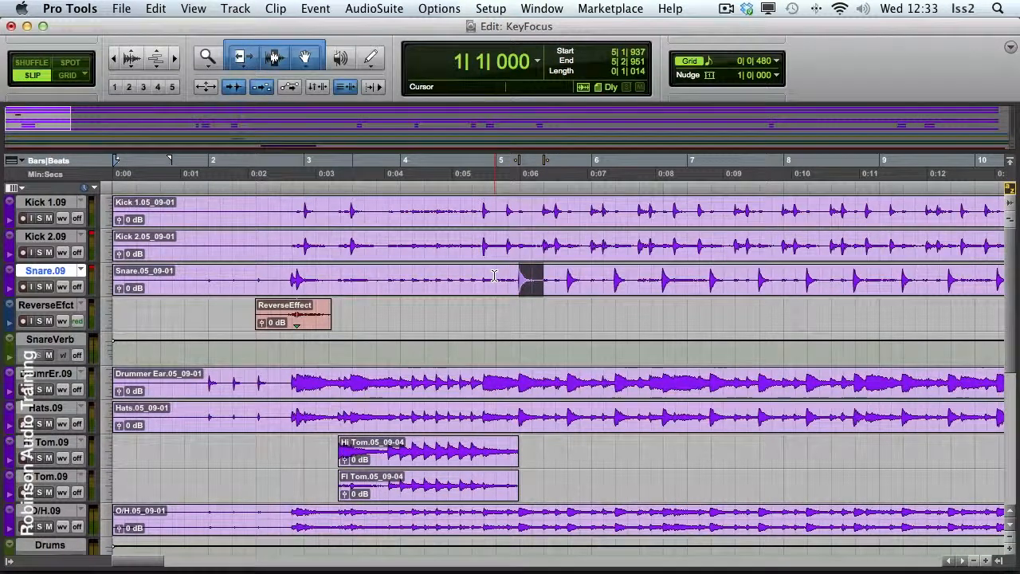
key(x)
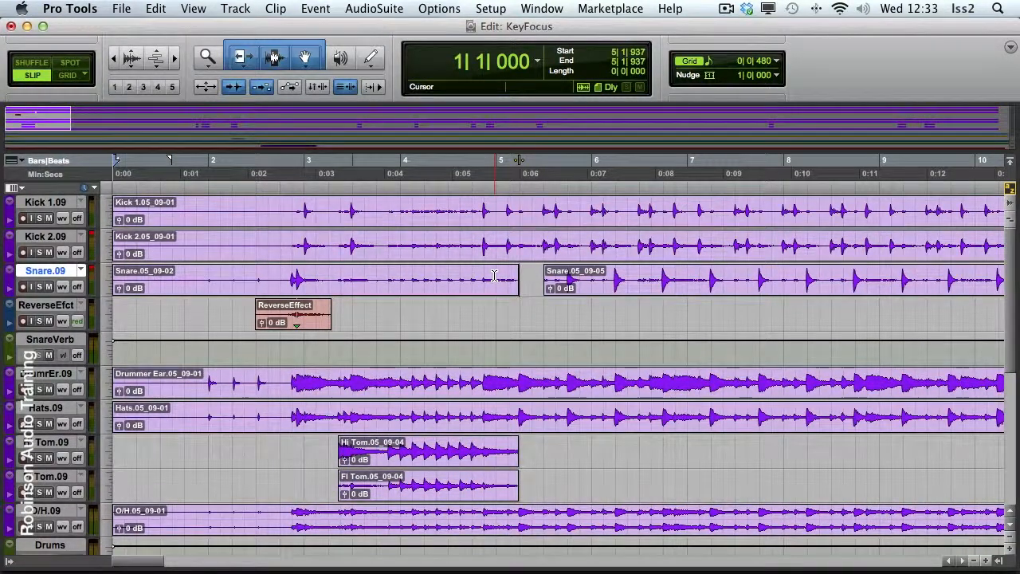
key(semicolon)
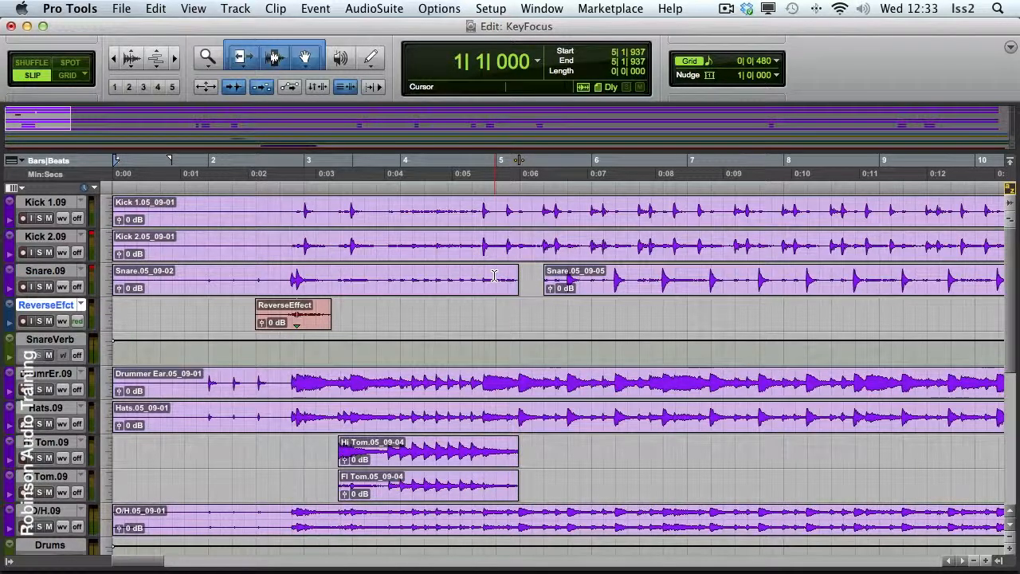
key(super+v)
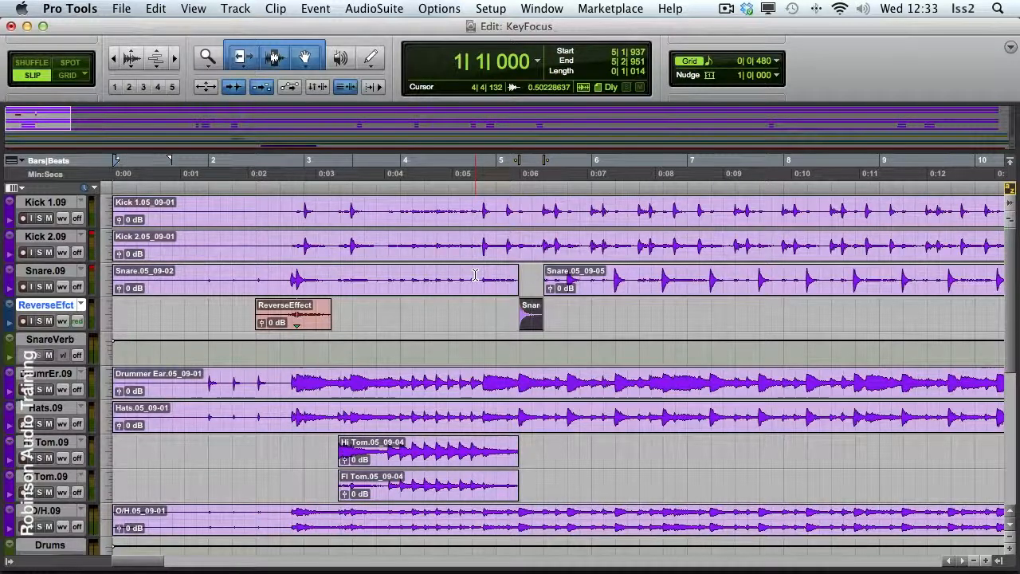
Separate the clips on the Snare.09 track at about 4|4|132 and 3|4|459, and around a selection from 4|1|265 to 4|3|645
click(475, 275)
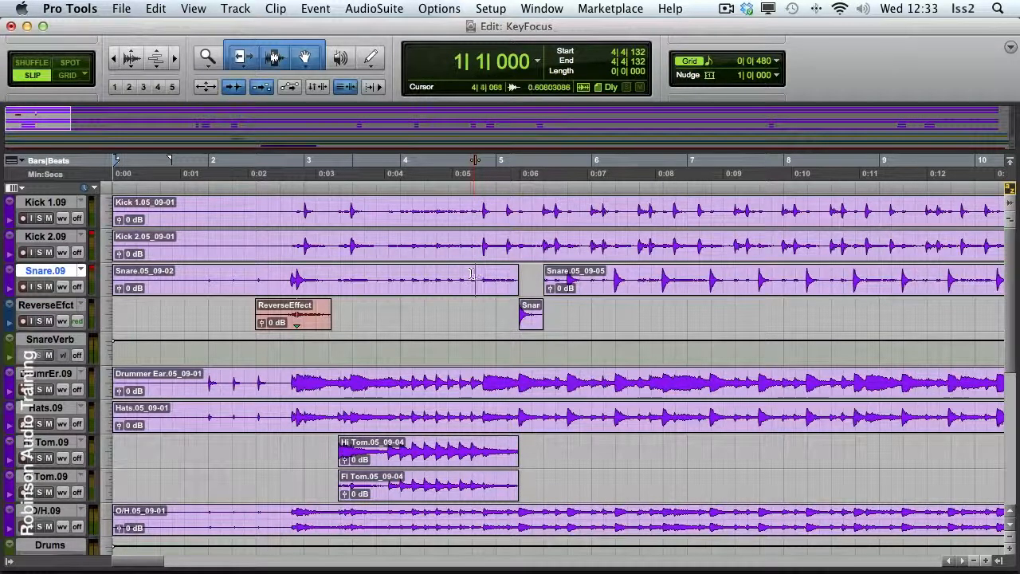
click(158, 9)
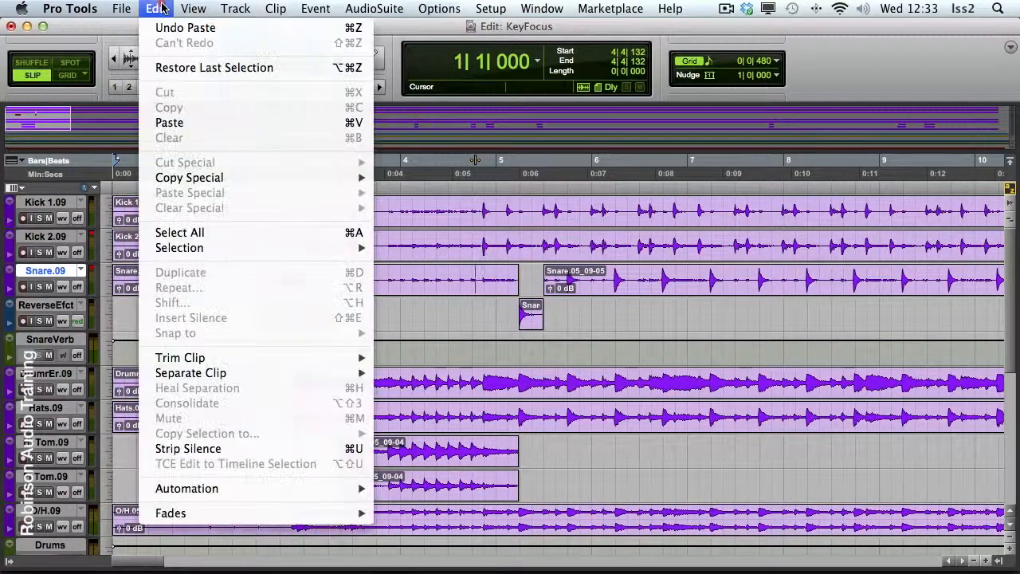
mouse_move(195, 363)
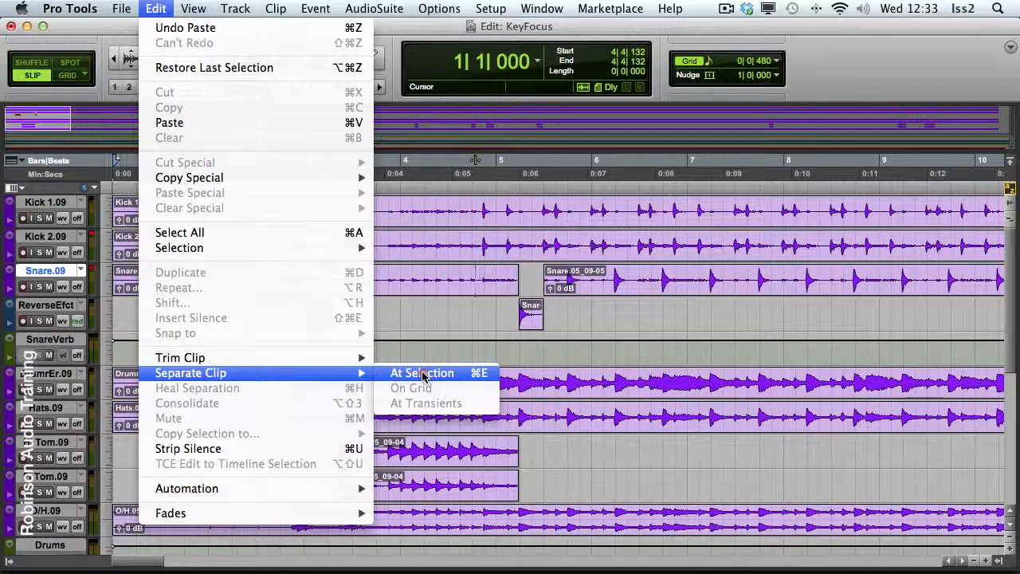
click(422, 372)
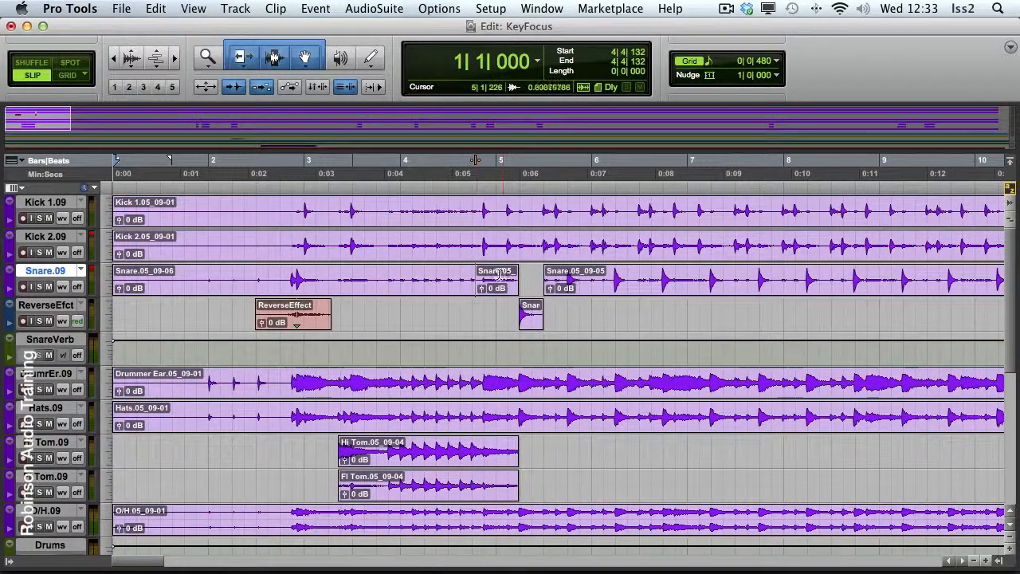
click(388, 278)
key(b)
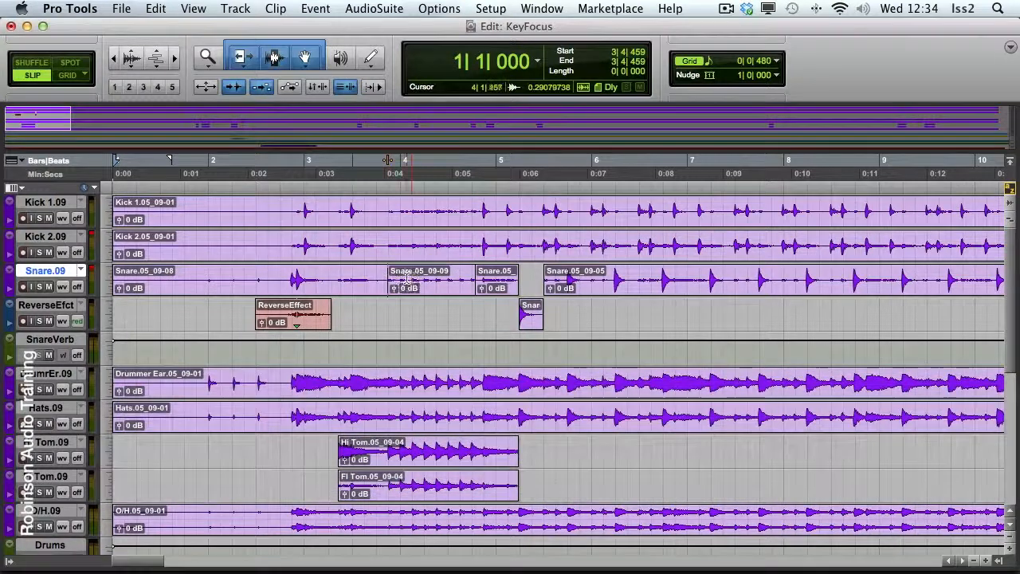
drag(411, 278, 463, 277)
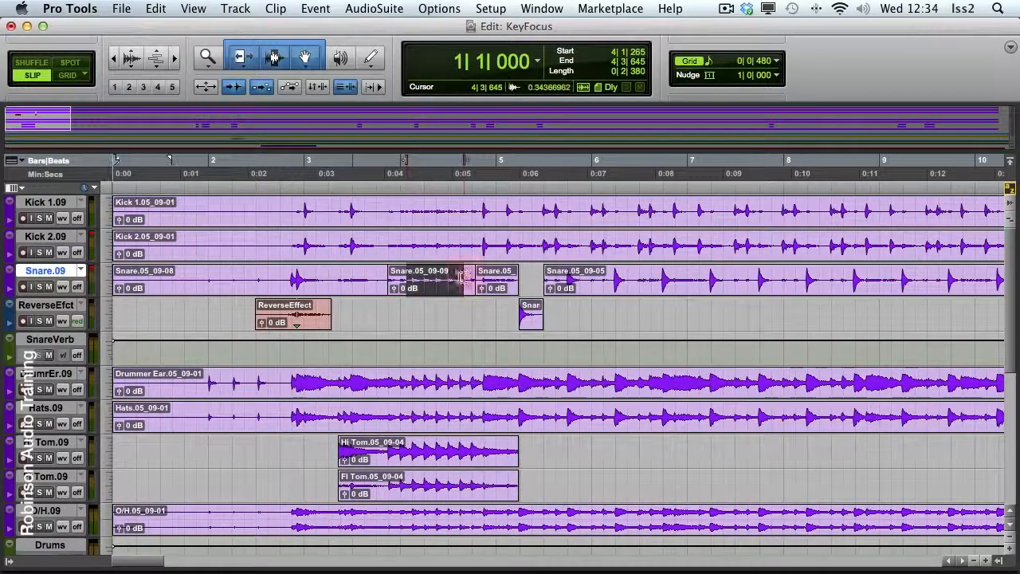
key(b)
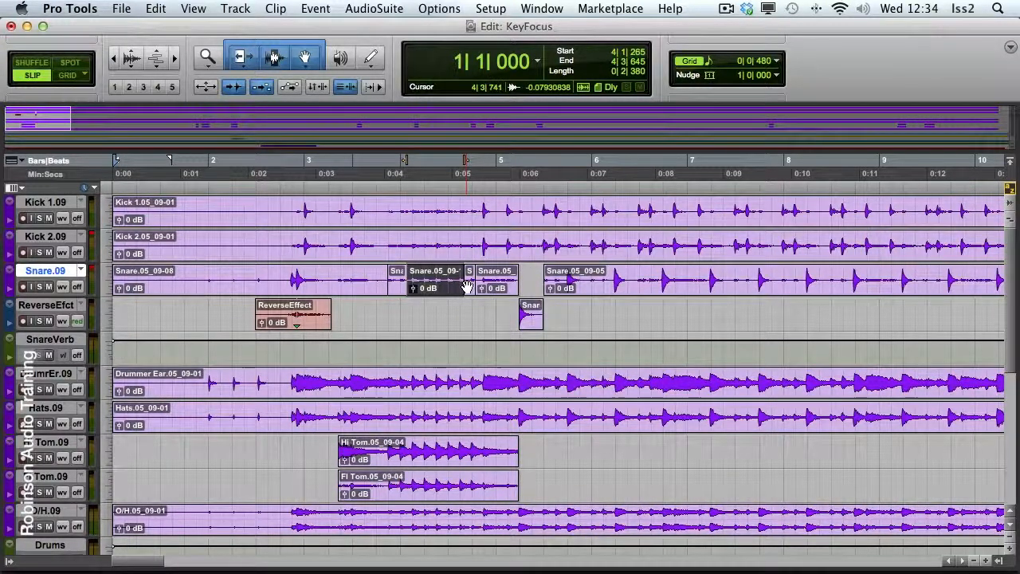
Select from about 3|3|301 to 5|3|510 on the Snare.09 track and heal the separations
drag(558, 279, 360, 278)
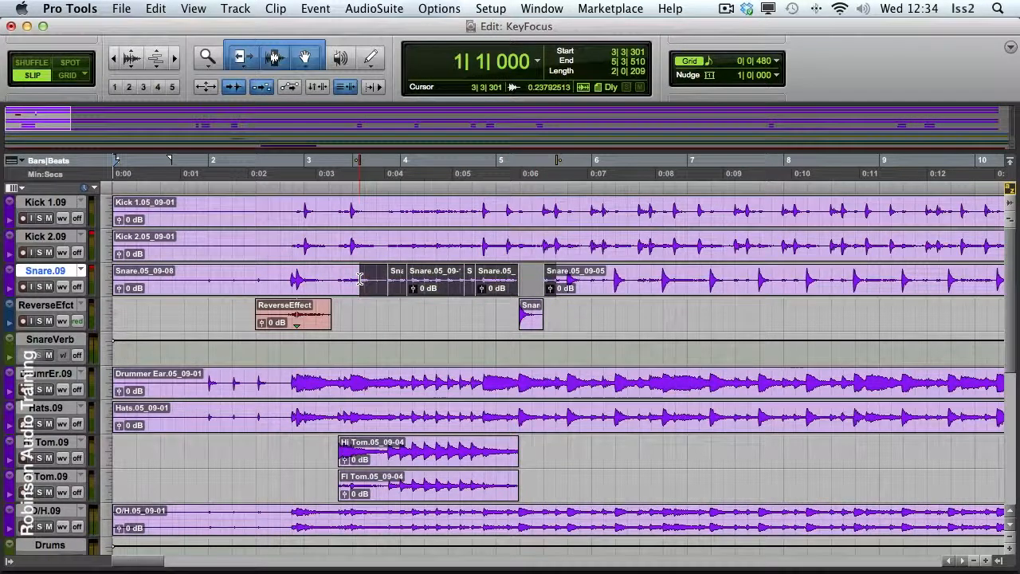
key(super+h)
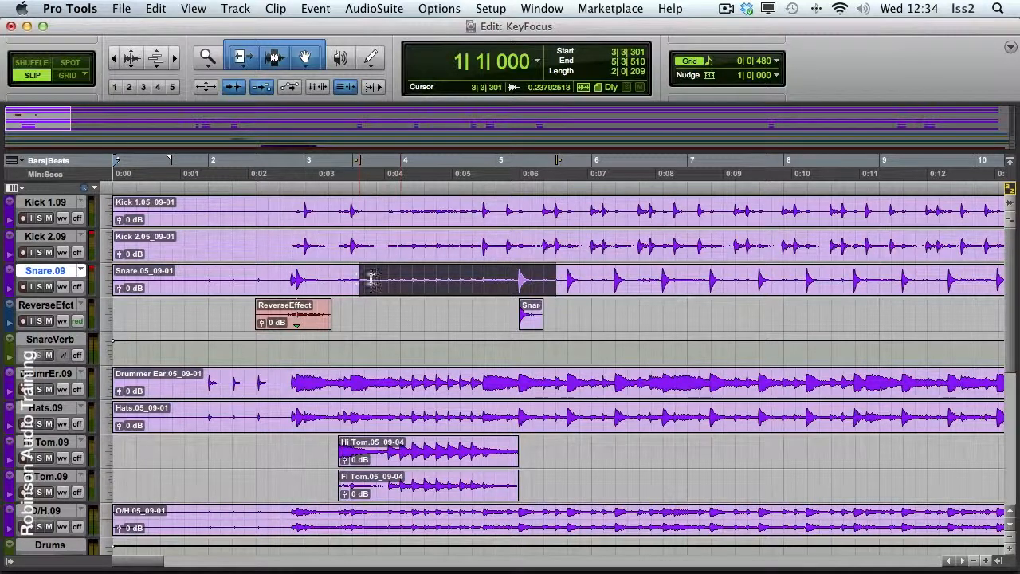
Place the timeline insertion at about 5|1|482 and set the nudge value to a 1/4 note
click(517, 184)
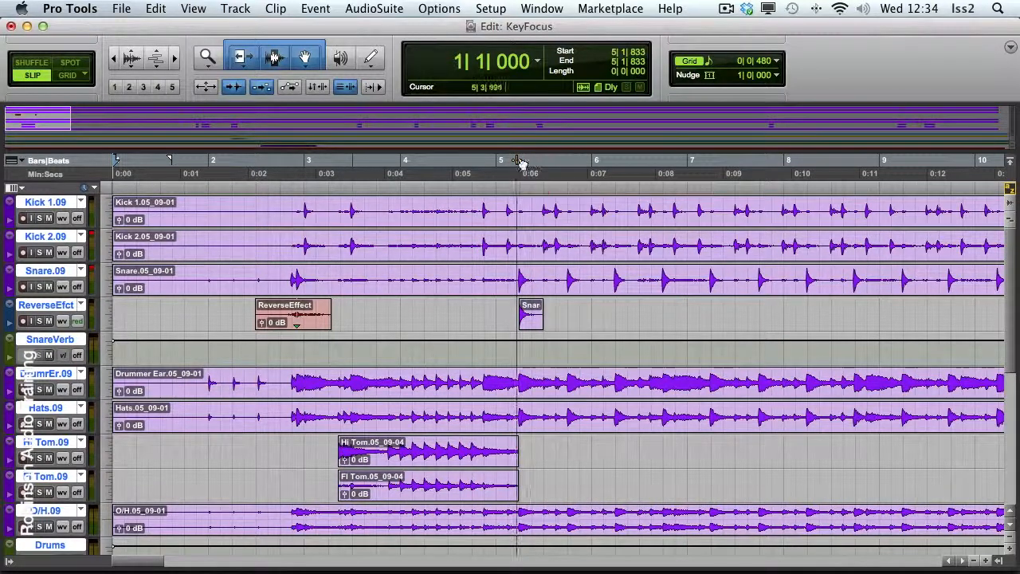
click(509, 160)
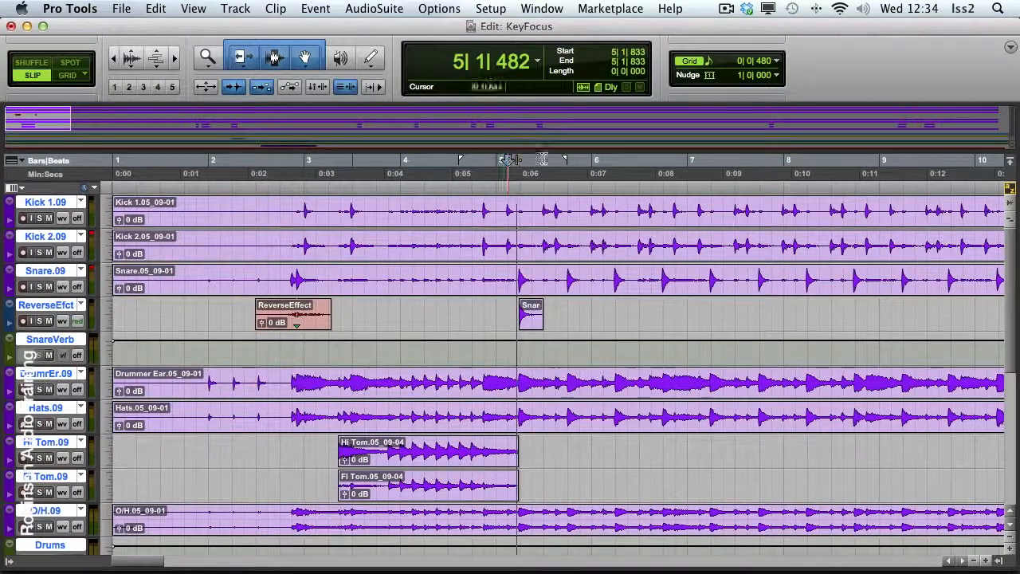
click(768, 75)
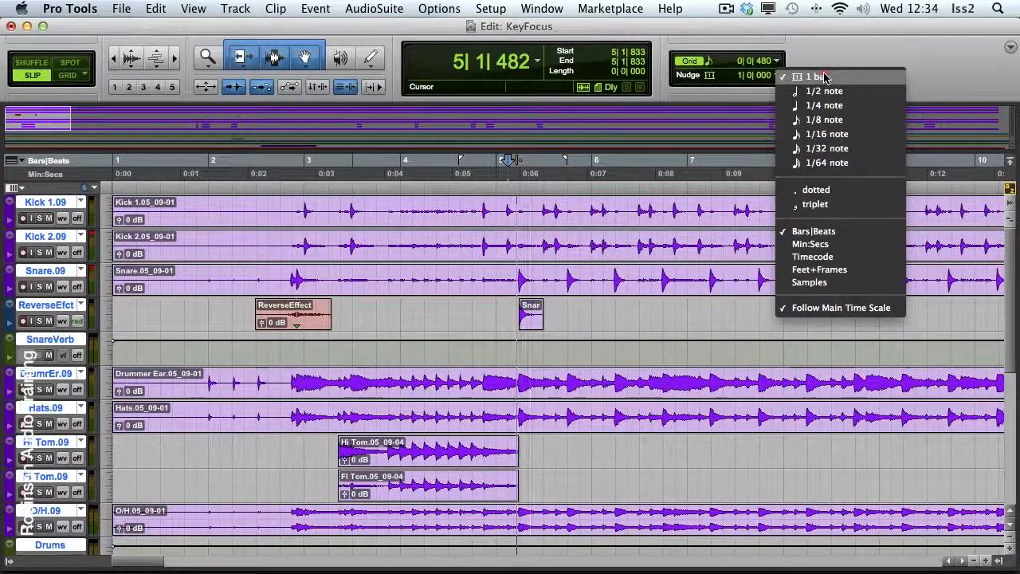
click(821, 105)
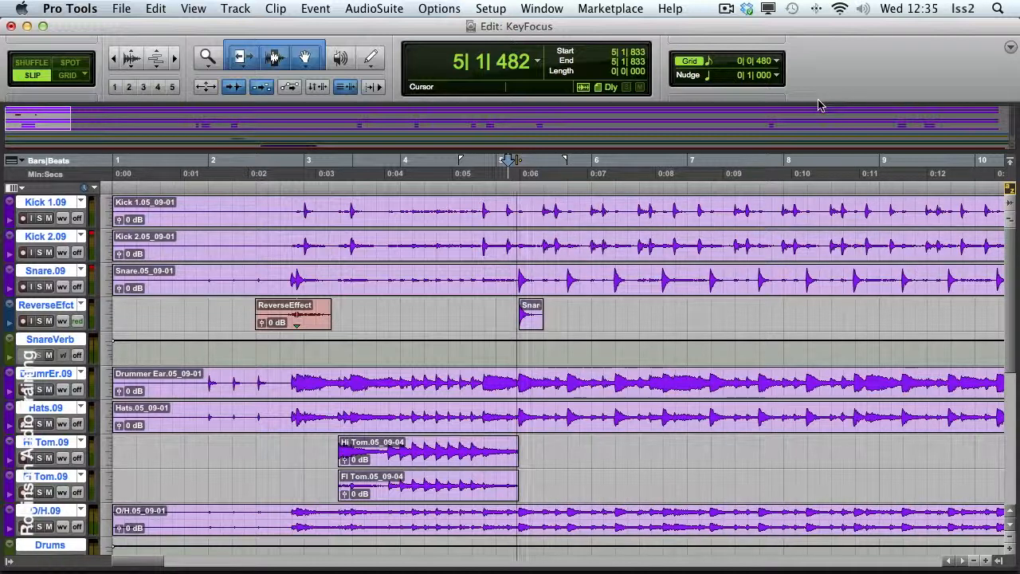
Nudge the timeline insertion forward by quarter notes to 6|1|482, and back by quarter notes to 5|2|482
key(period)
key(period)
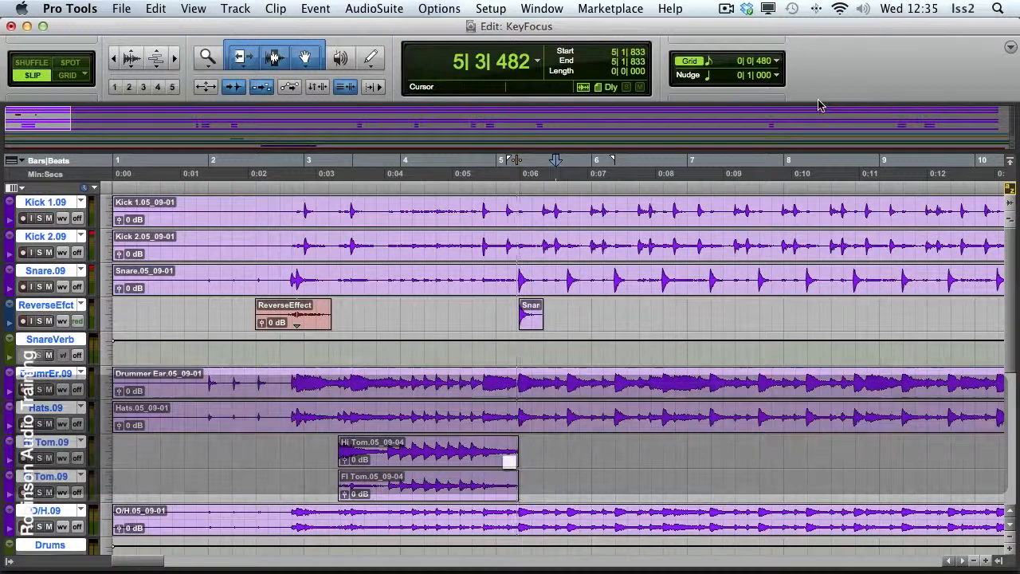
key(period)
key(period)
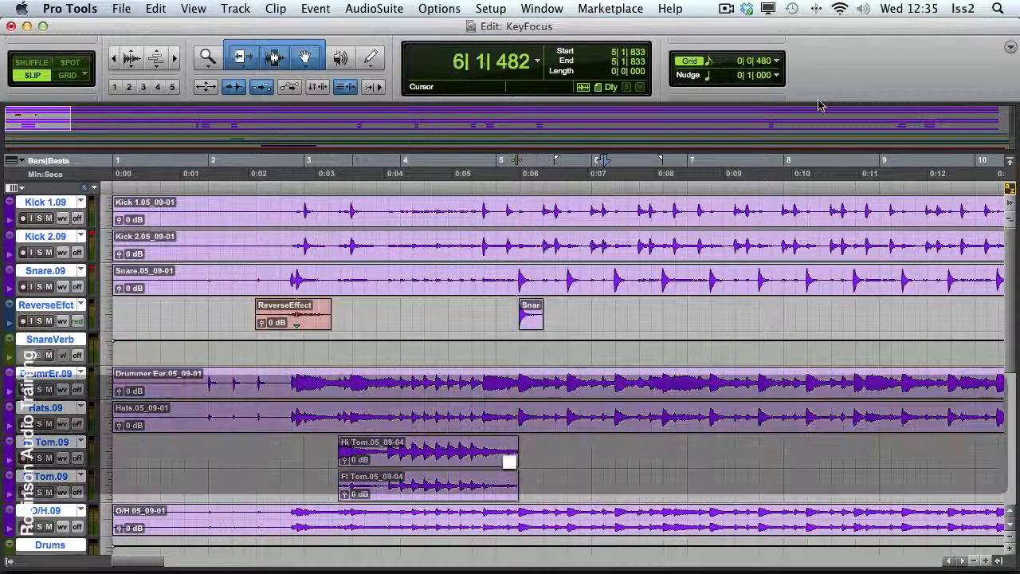
key(comma)
key(comma)
key(comma)
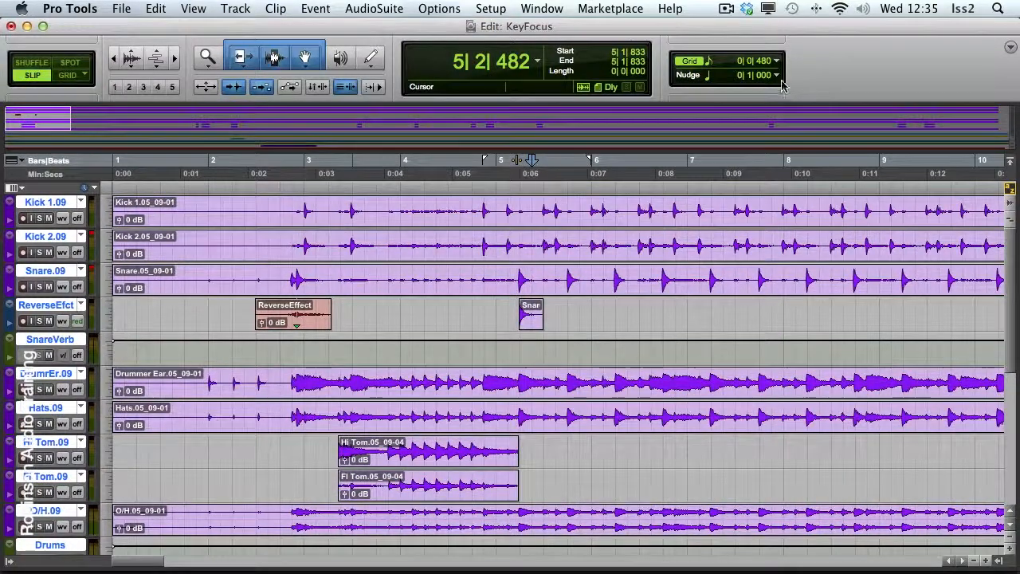
Check the nudge value choices, leaving 1/4 note selected, and nudge the timeline insertion back by the next larger value to 4|4|482
click(776, 75)
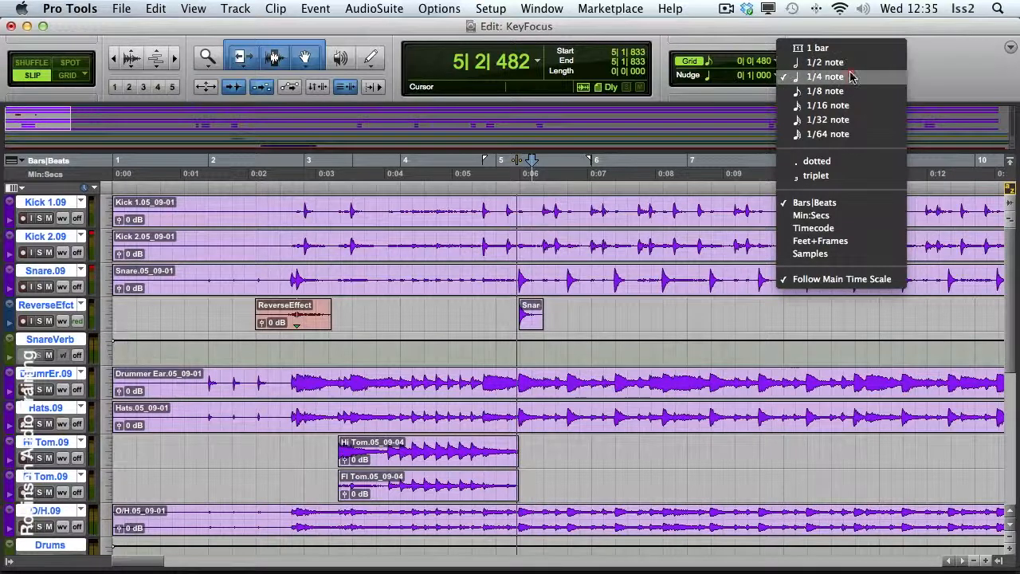
click(936, 81)
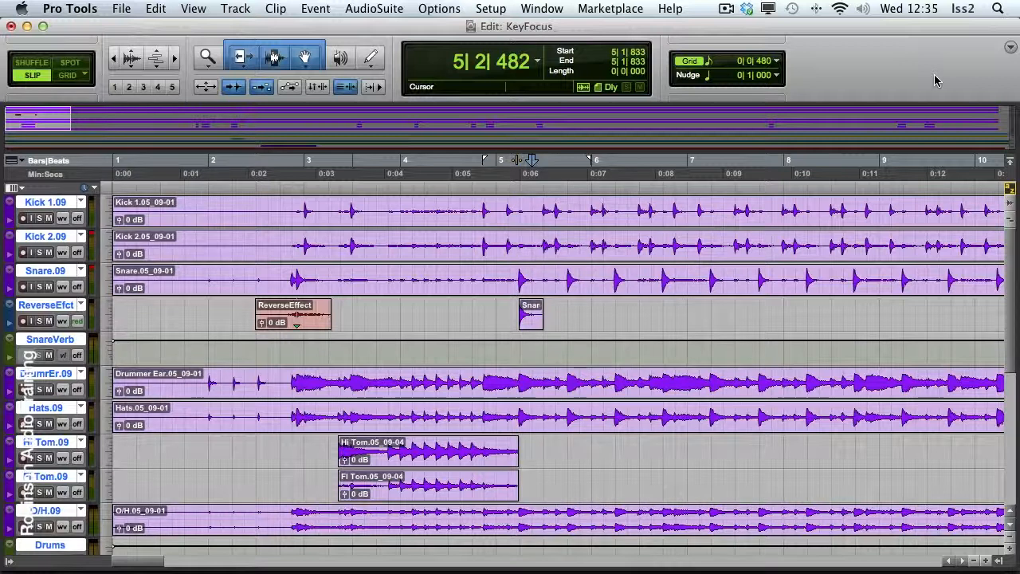
key(m)
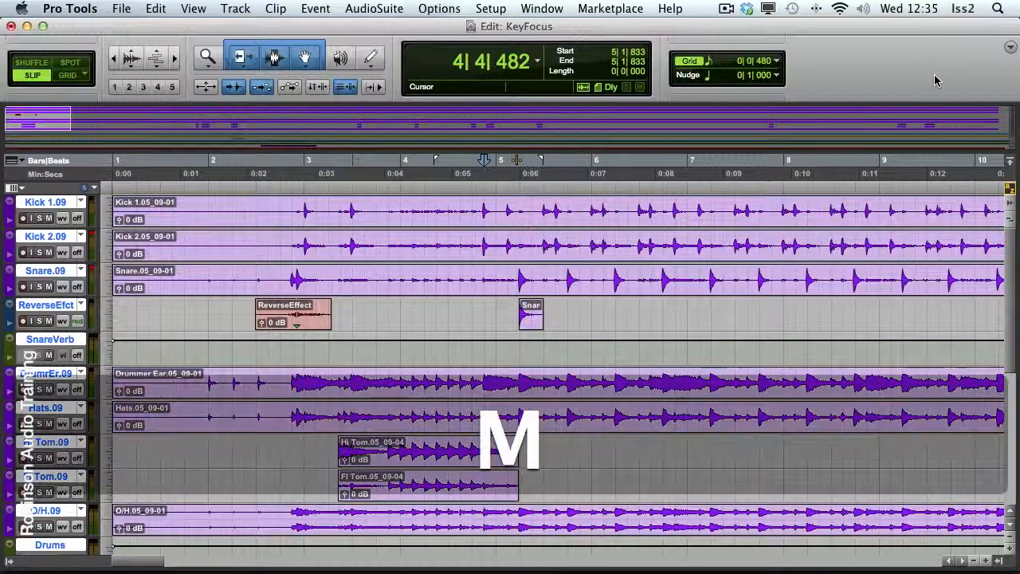
Nudge the timeline insertion back to 3|2|482, using both the quarter-note nudge value and the next larger value
key(m)
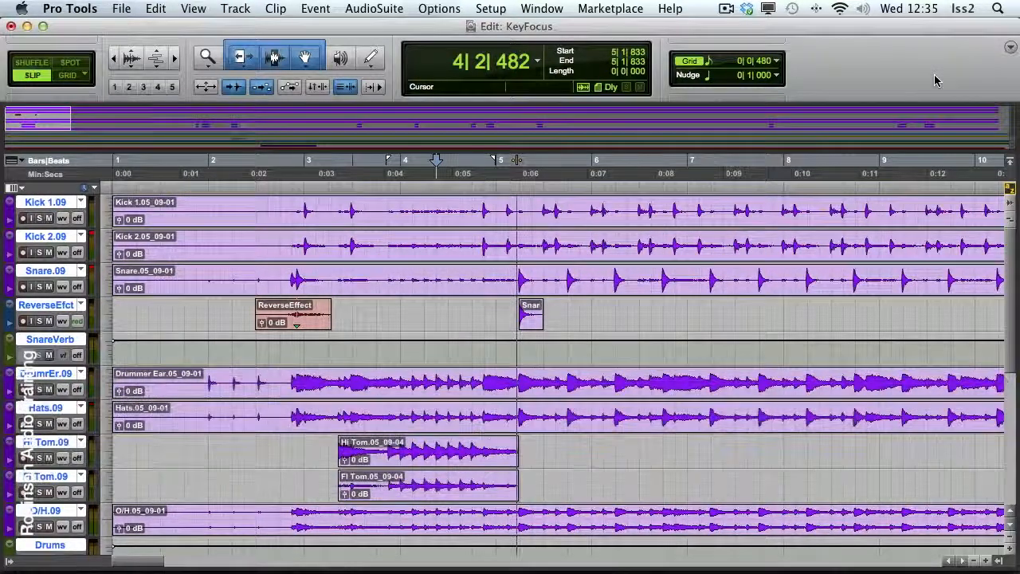
key(comma)
key(m)
key(comma)
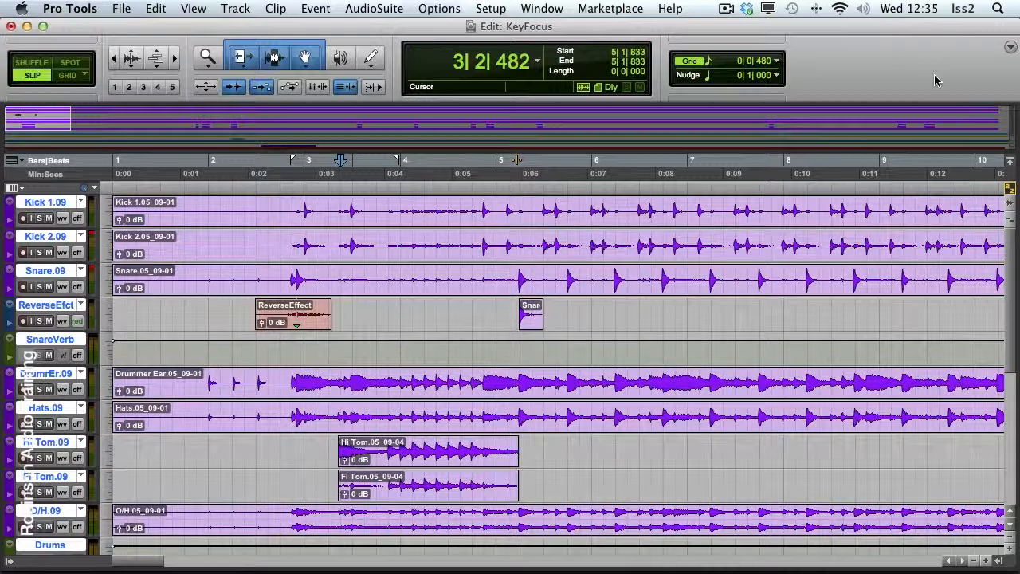
Nudge the timeline insertion forward by the next larger nudge value to 5|2|482
key(slash)
key(slash)
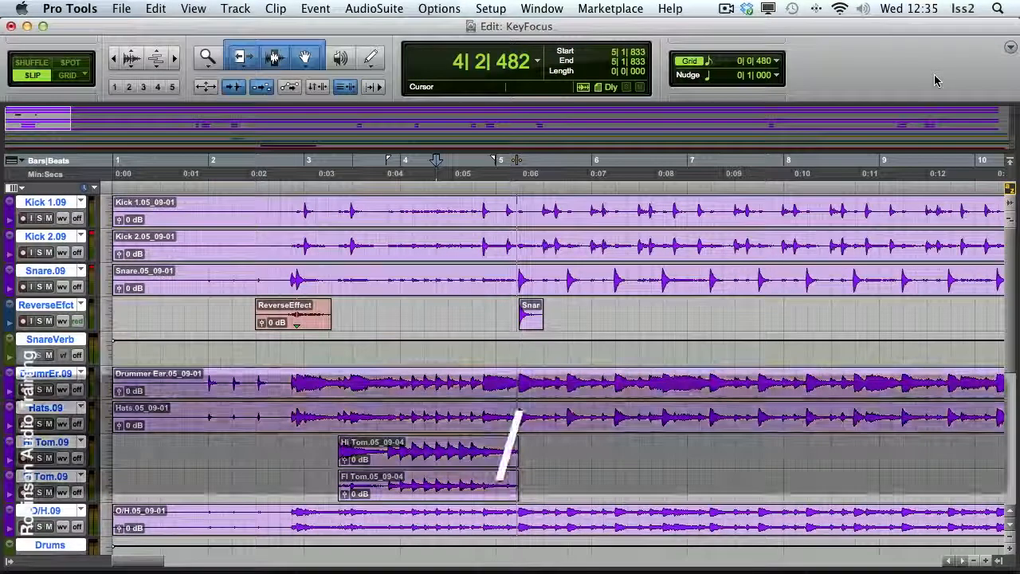
key(slash)
key(slash)
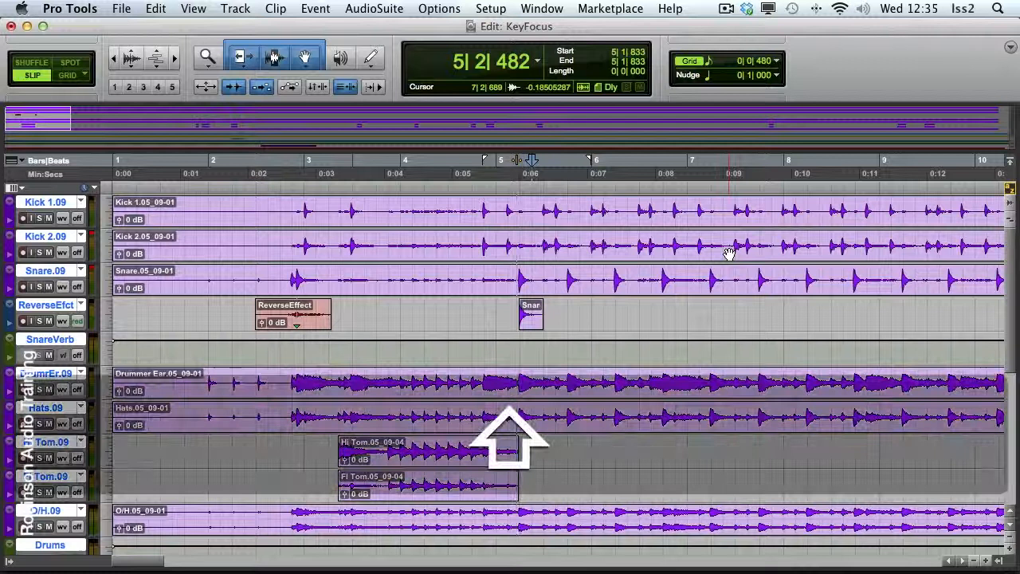
Link the timeline and edit selections, and nudge the snare clip on the ReverseEfct track back to start at 4|2|937
key(shift+slash)
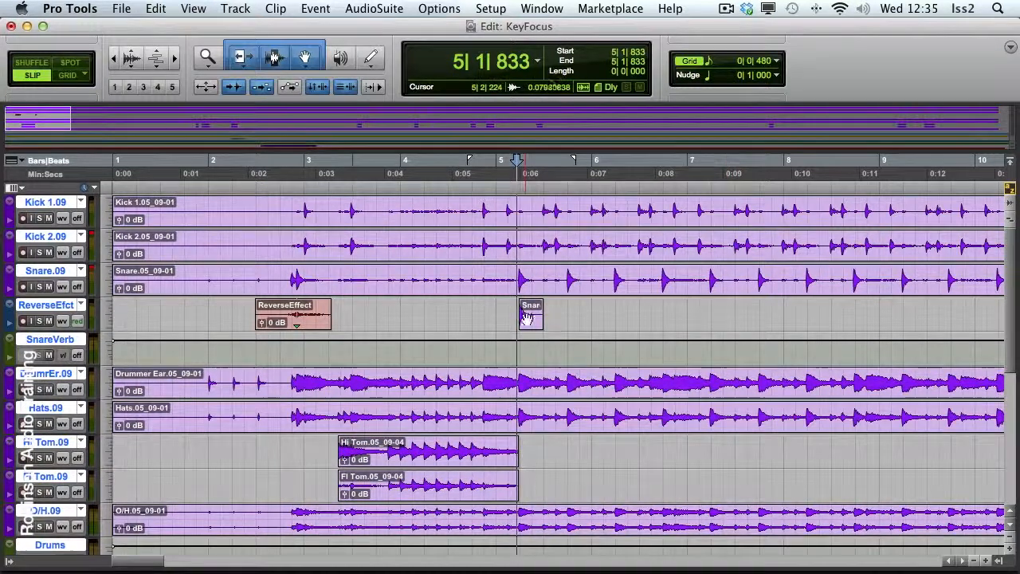
click(529, 320)
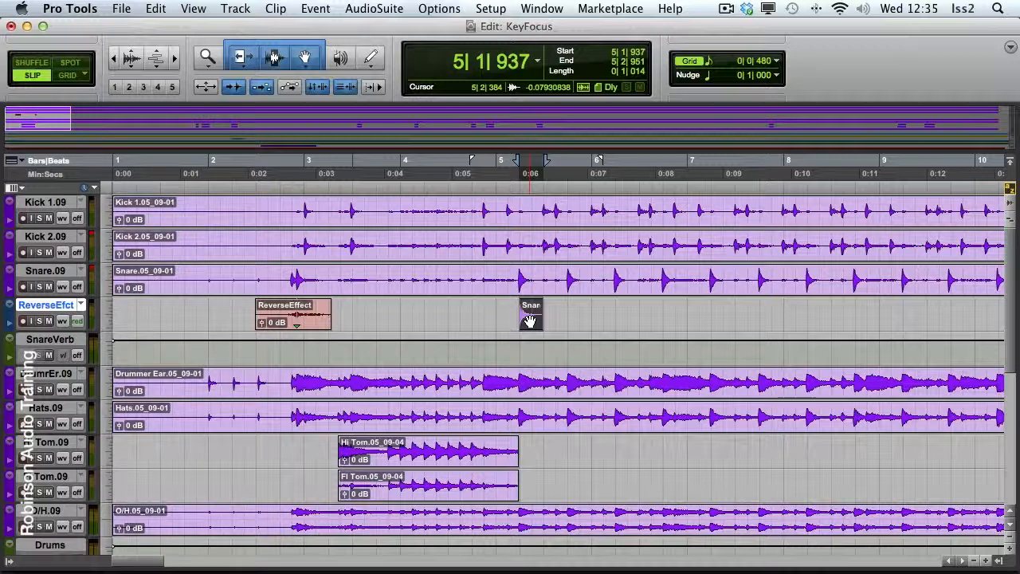
key(comma)
key(comma)
key(comma)
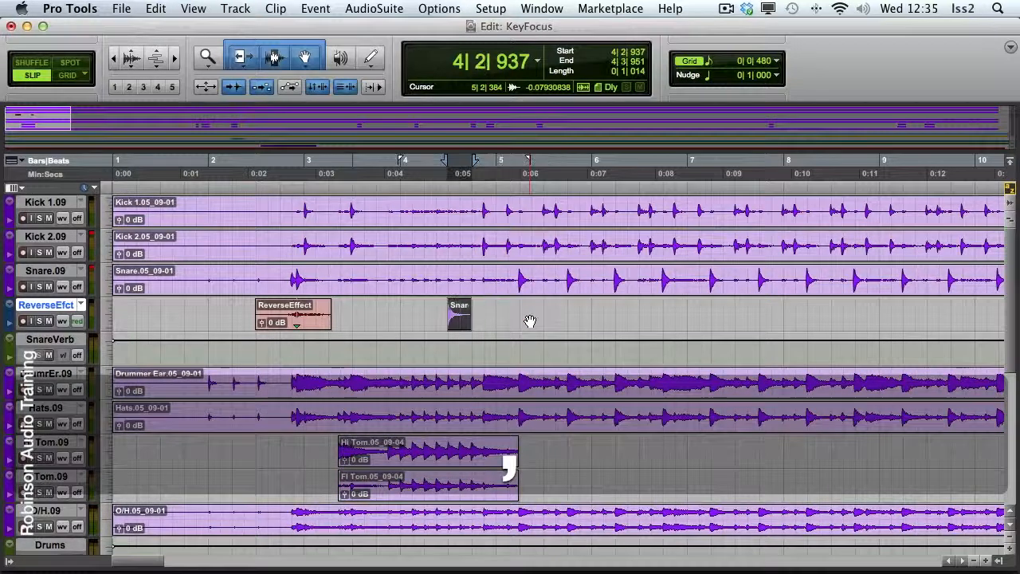
Nudge the selected snare clip on the ReverseEfct track forward to start at 5|4|937
key(period)
key(period)
key(period)
key(period)
key(period)
key(period)
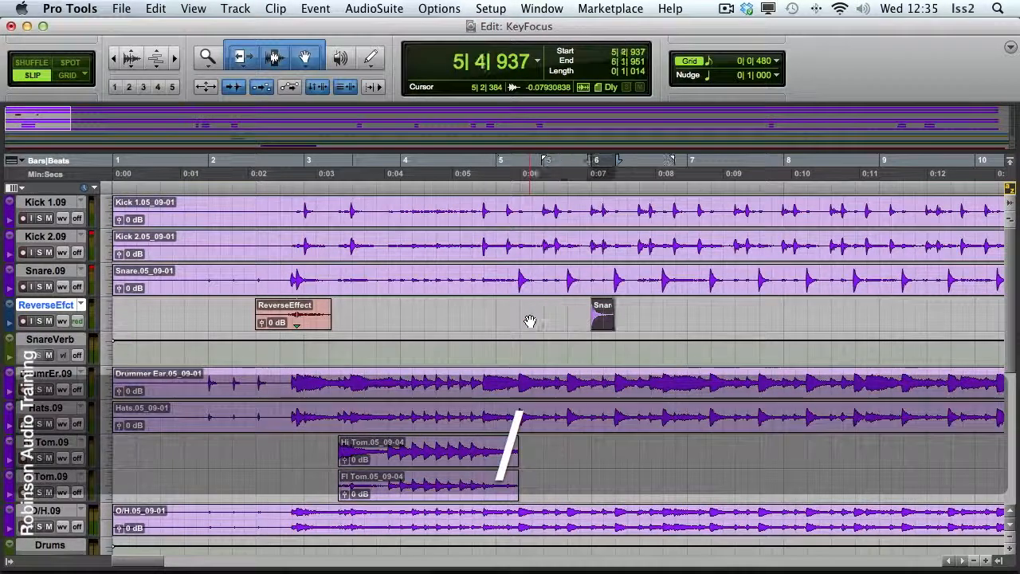